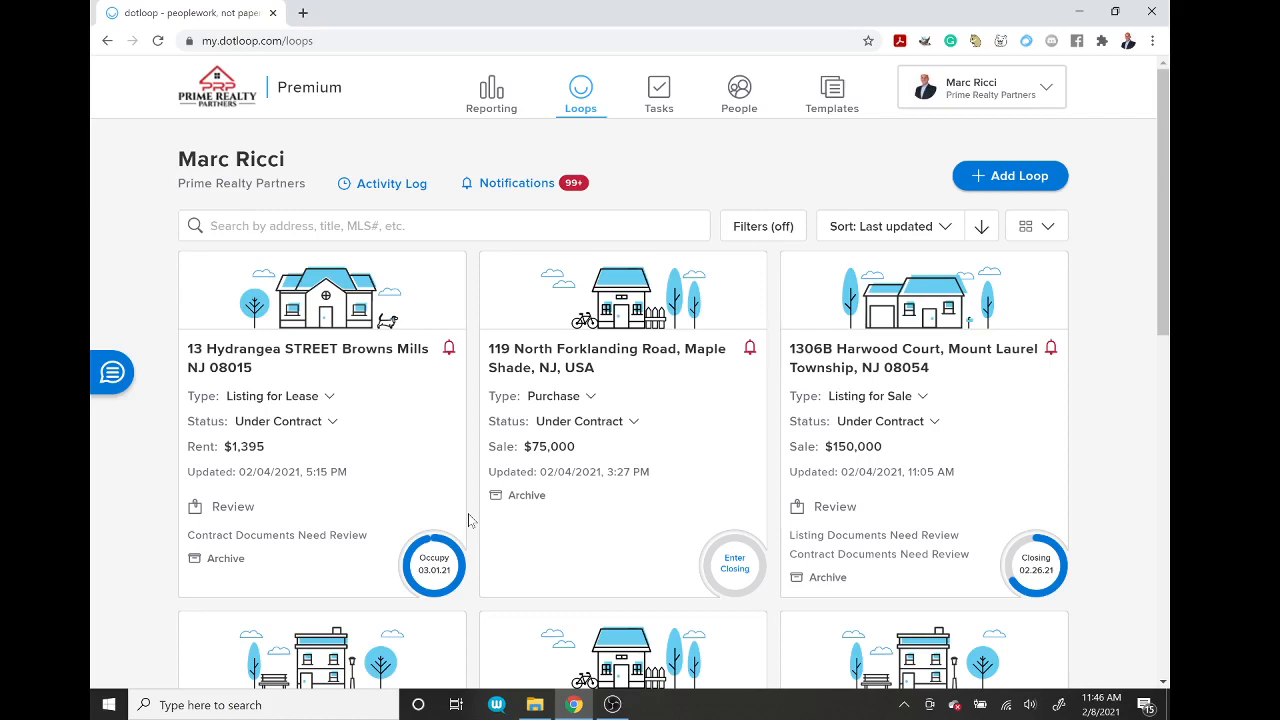
# Step: Create a new loop for the Cherry Hill property address from the Buying Template, skipping the photo
pyautogui.click(1010, 178)
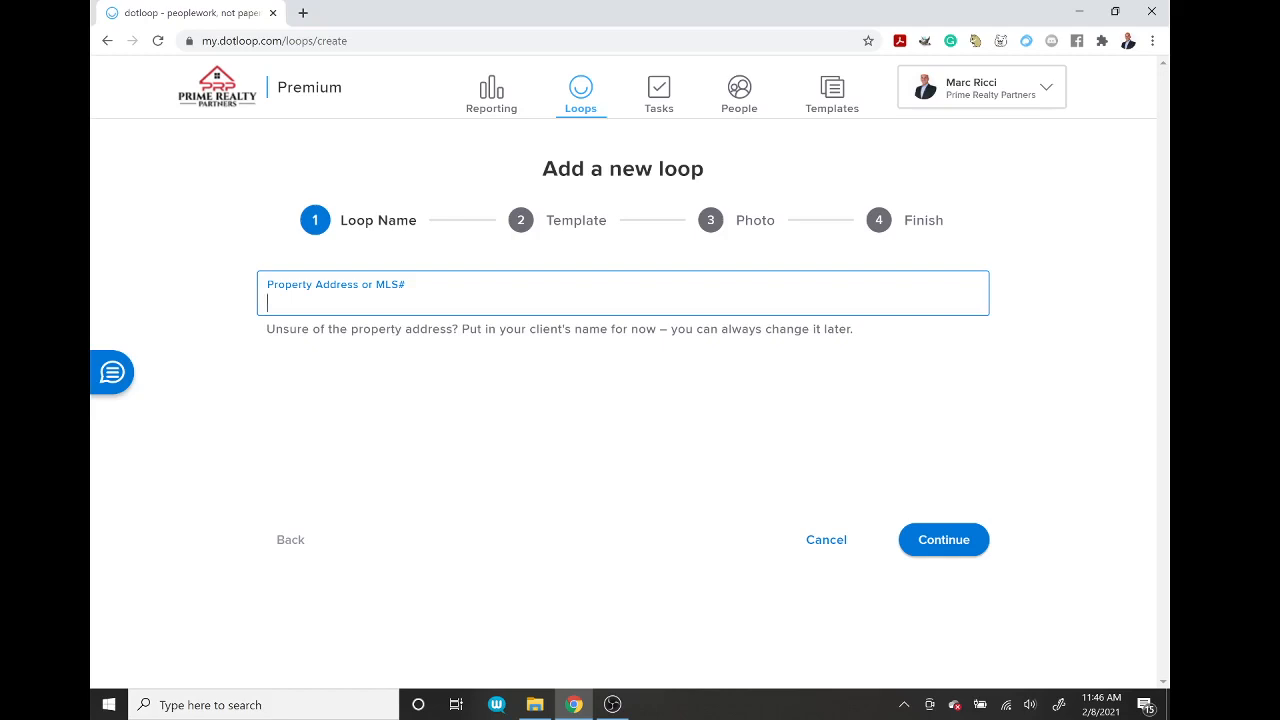
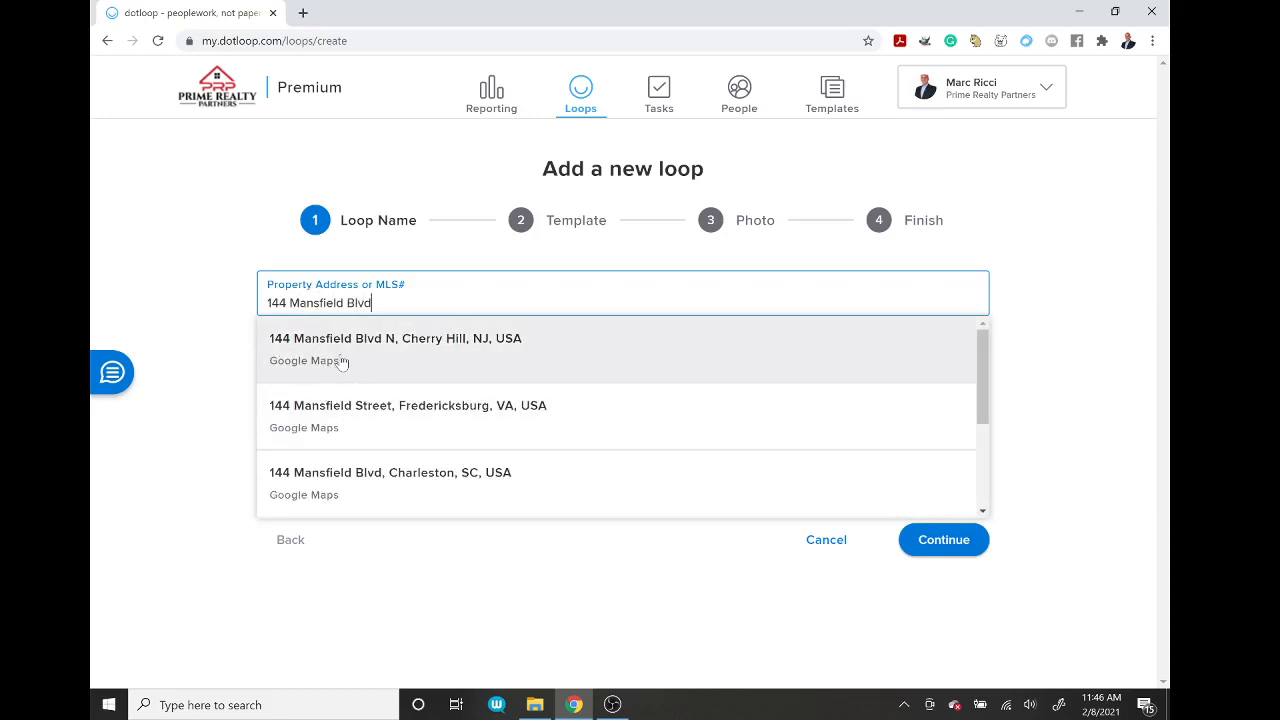
pyautogui.click(342, 358)
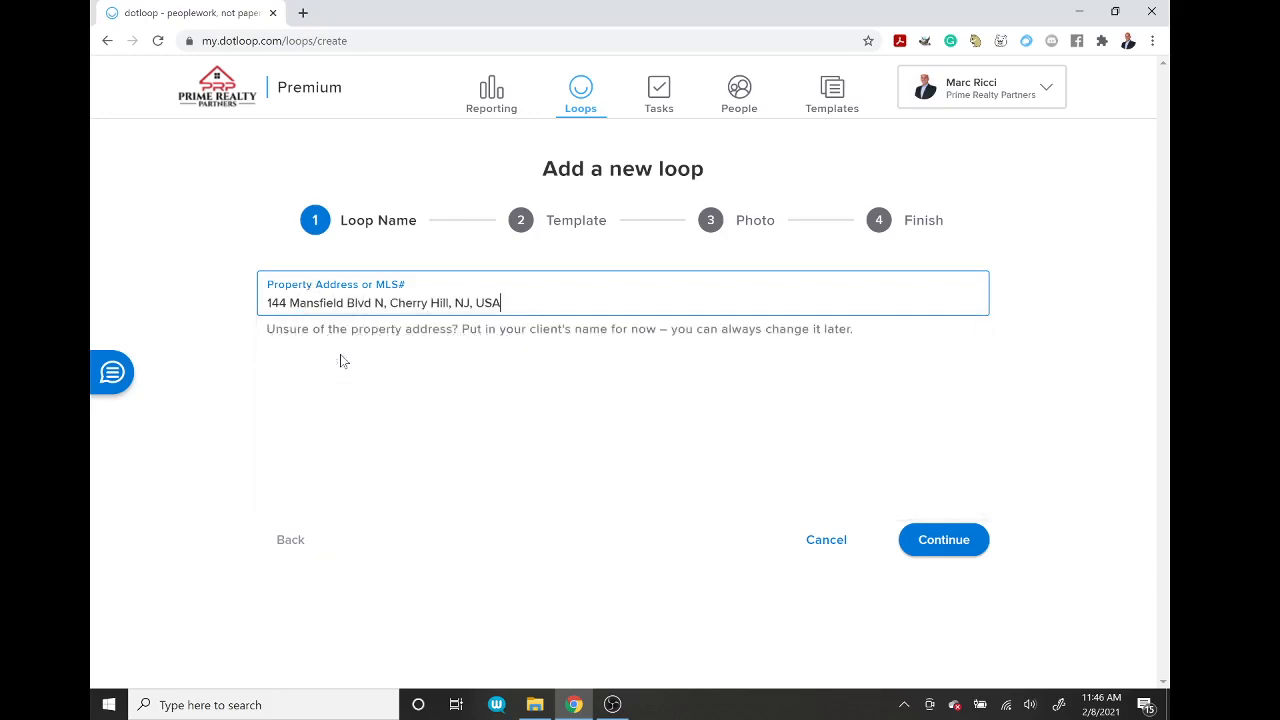
pyautogui.click(943, 542)
pyautogui.click(622, 295)
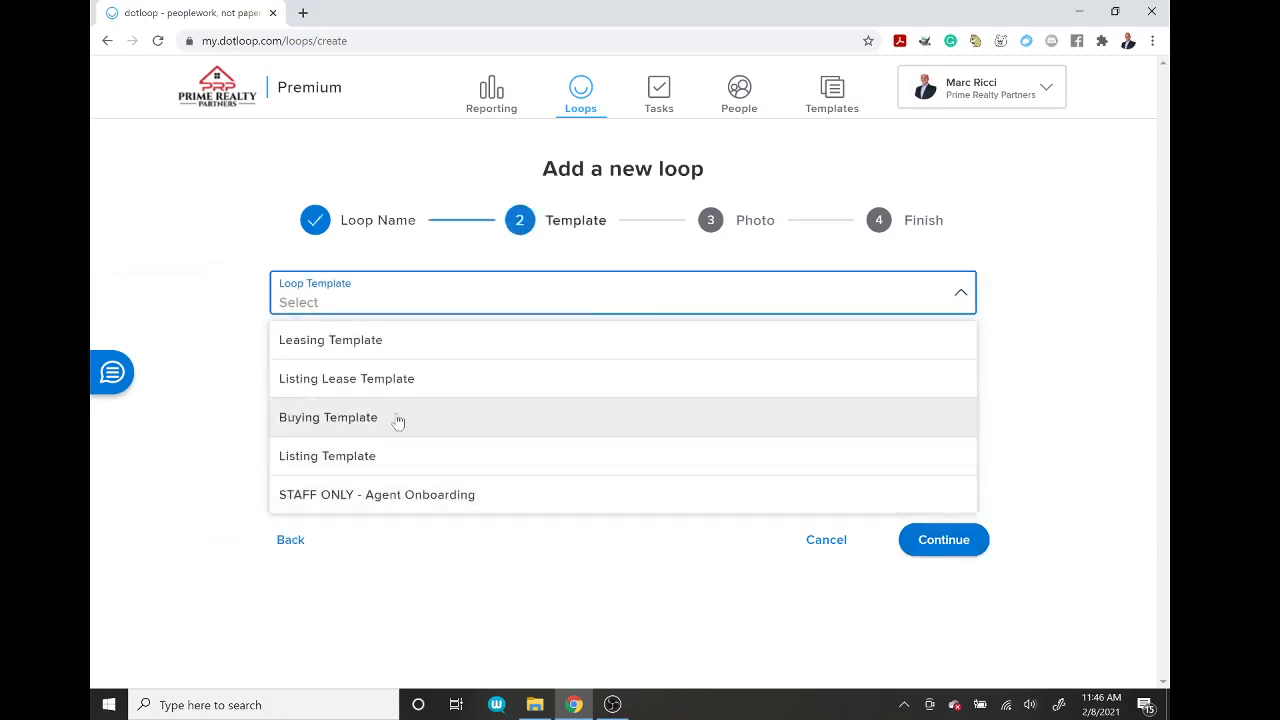
pyautogui.click(398, 421)
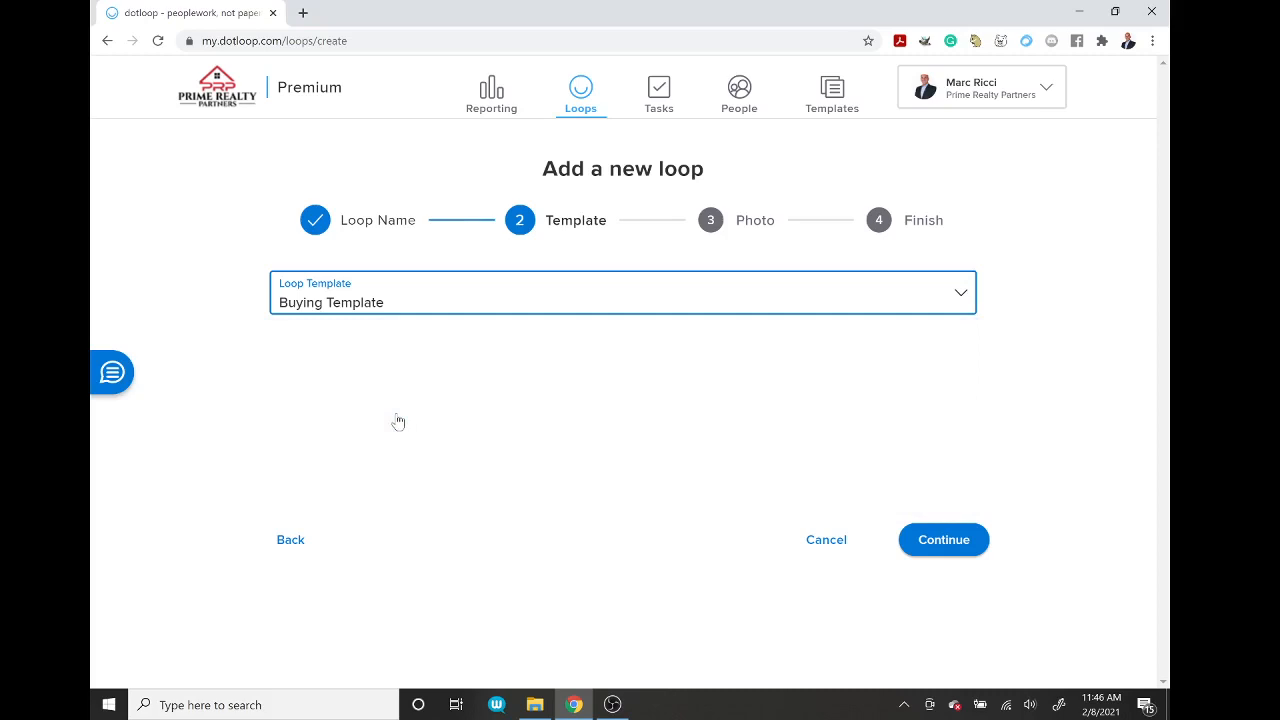
pyautogui.click(940, 543)
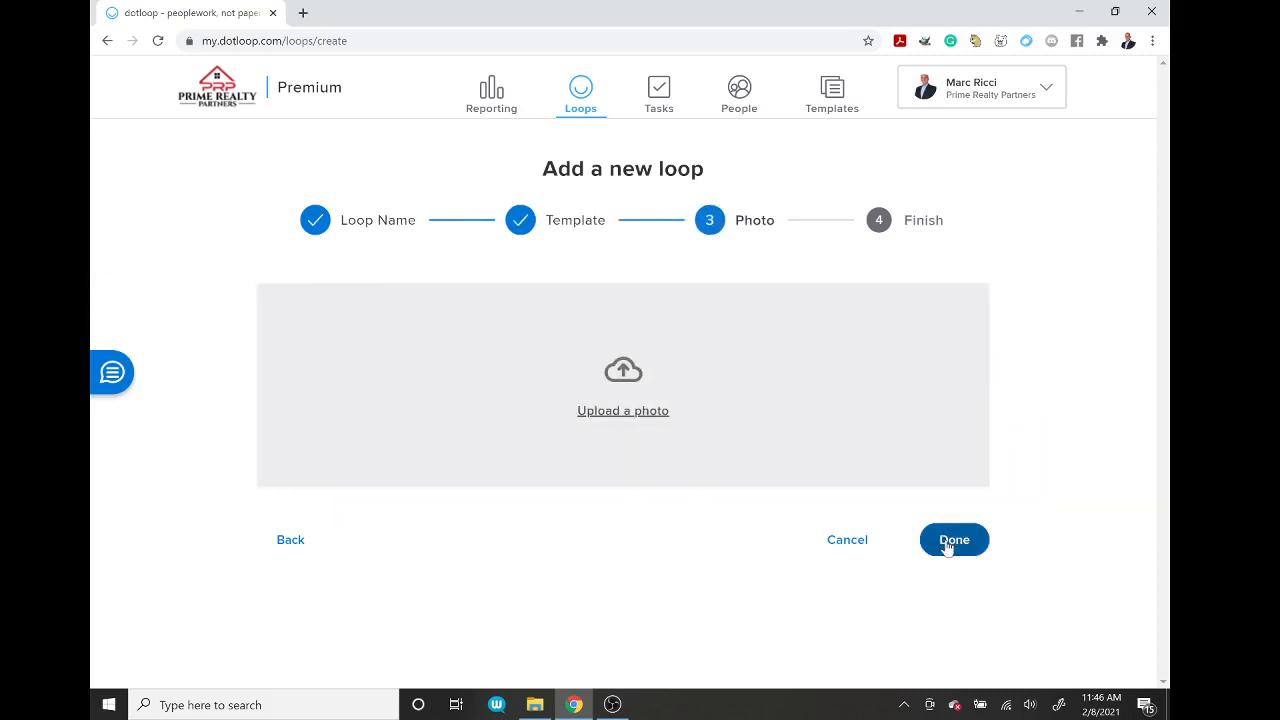
pyautogui.click(950, 543)
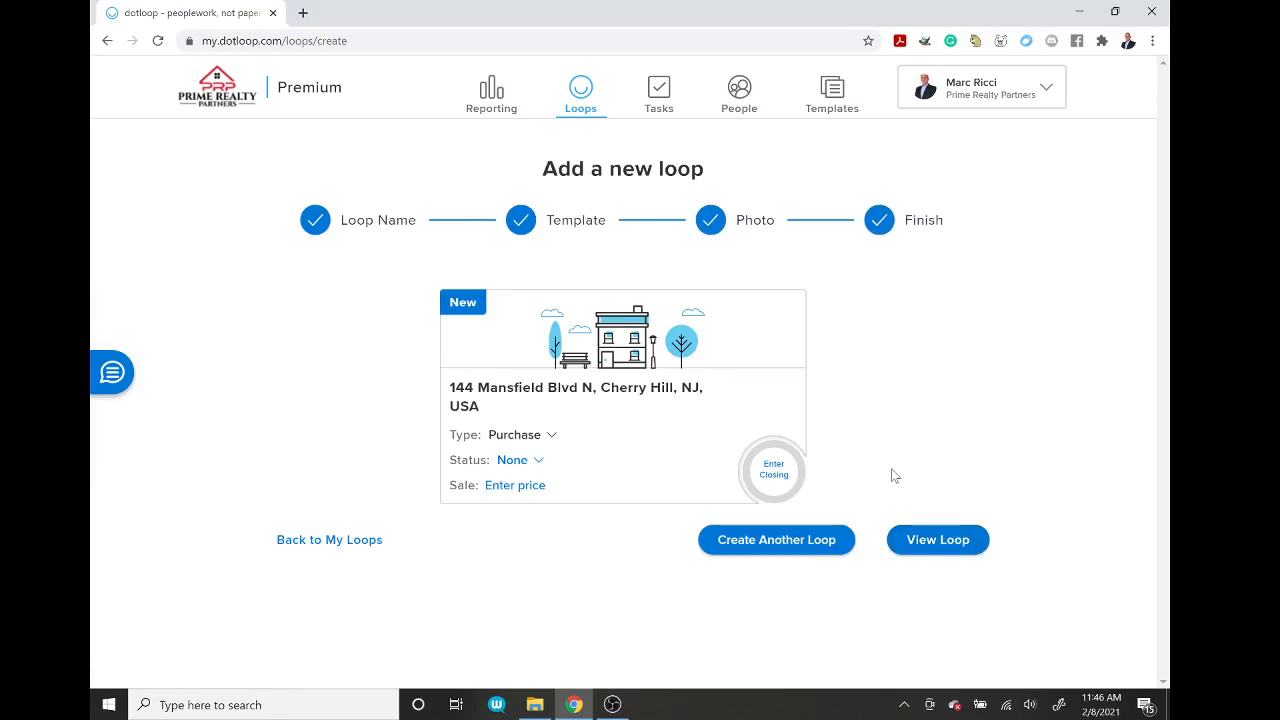
pyautogui.click(938, 541)
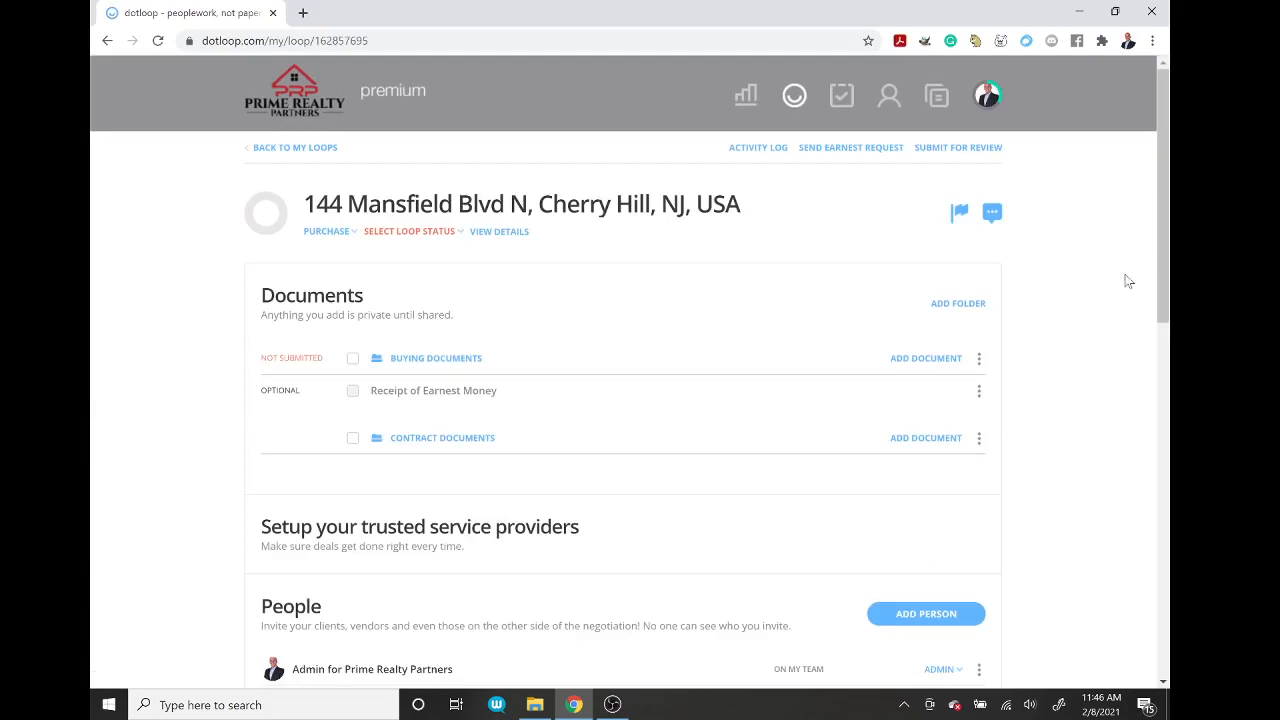
# Step: Scroll down the loop page and start adding a person to the loop
pyautogui.moveTo(1161, 260); pyautogui.dragTo(1166, 396)
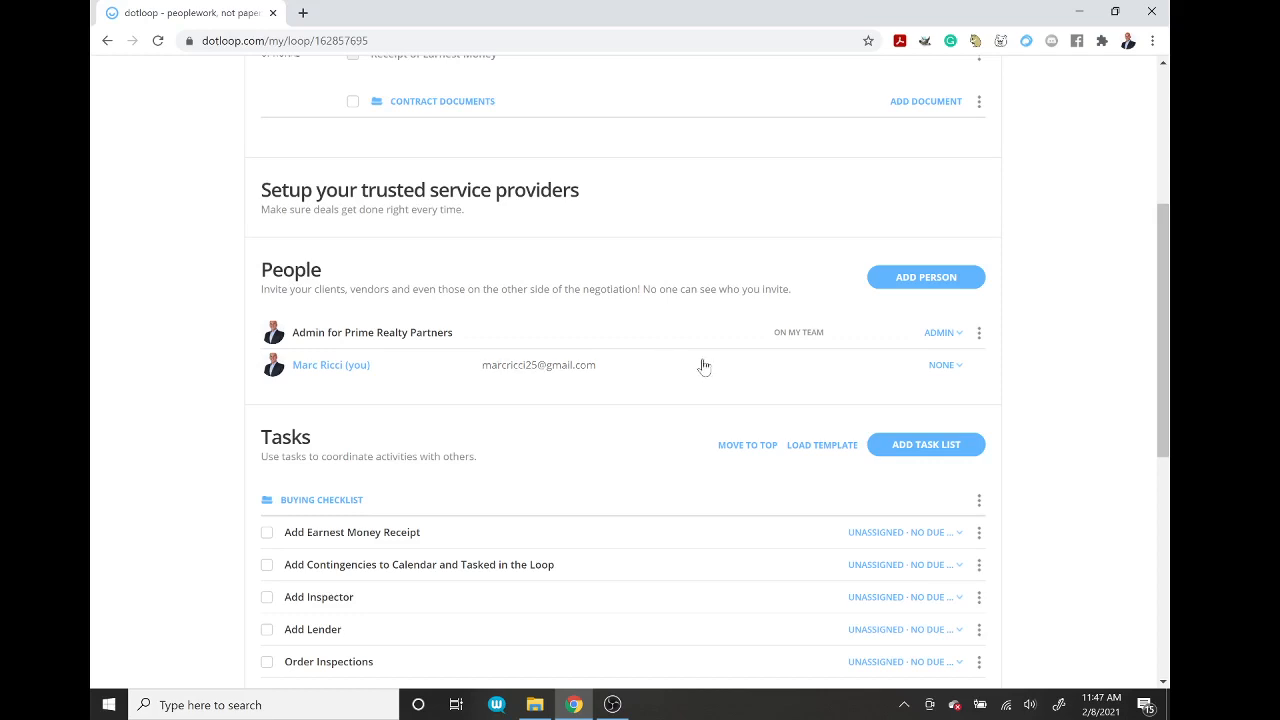
pyautogui.click(928, 281)
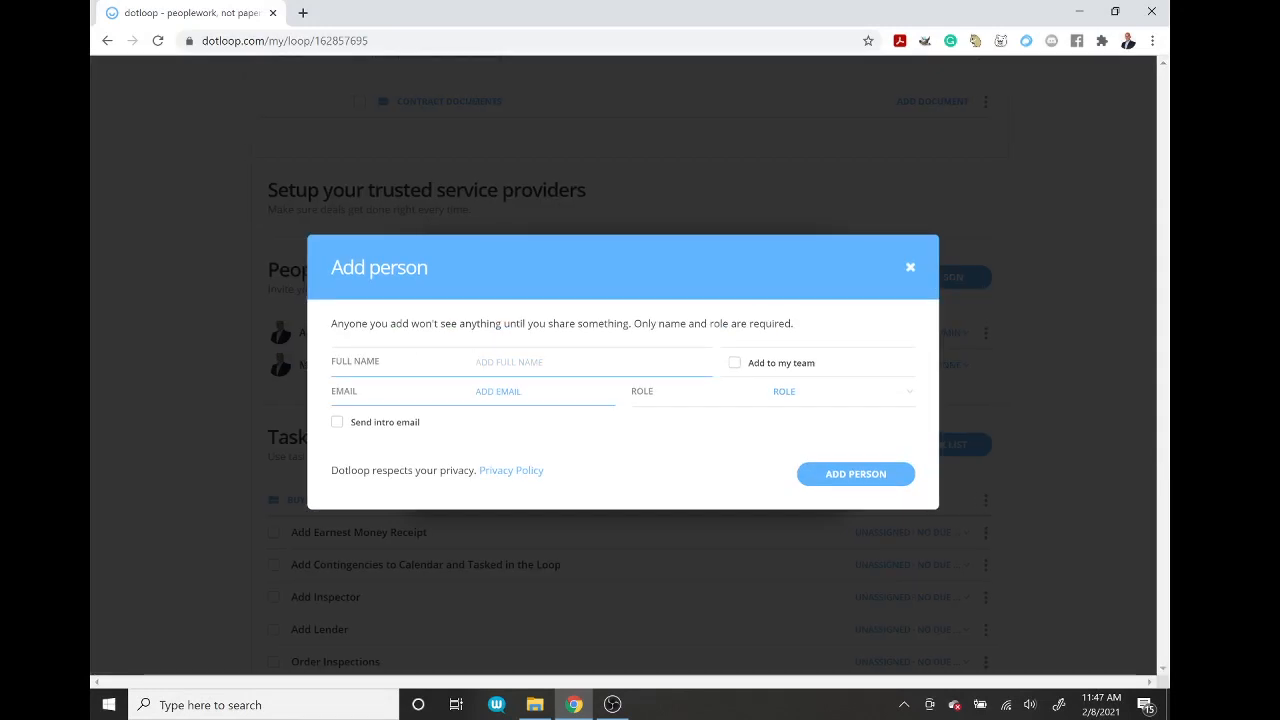
pyautogui.click(811, 392)
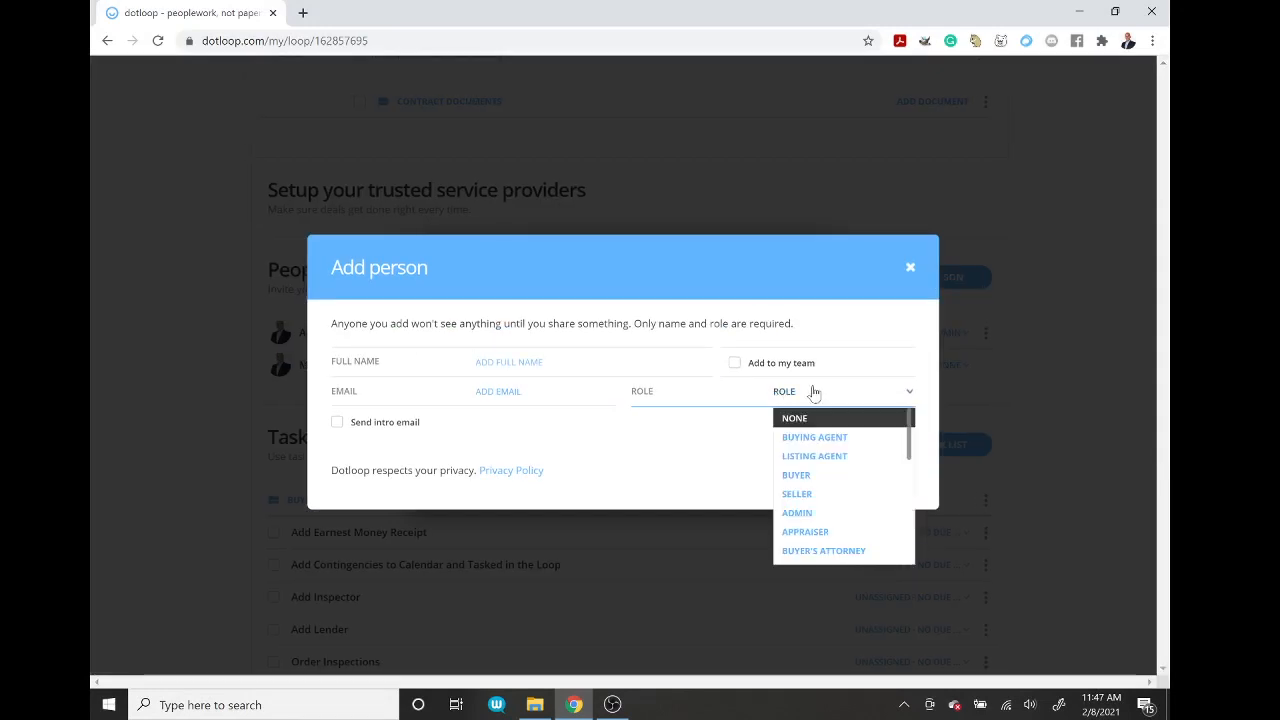
pyautogui.click(822, 475)
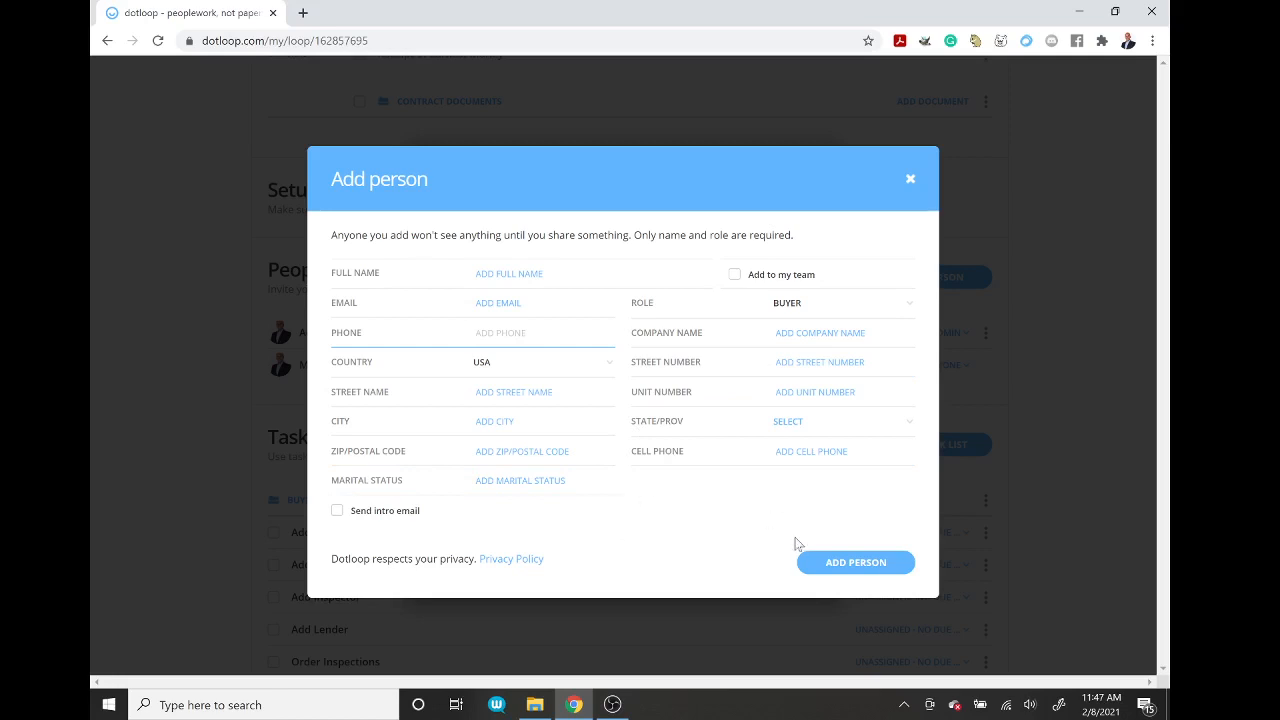
pyautogui.click(914, 186)
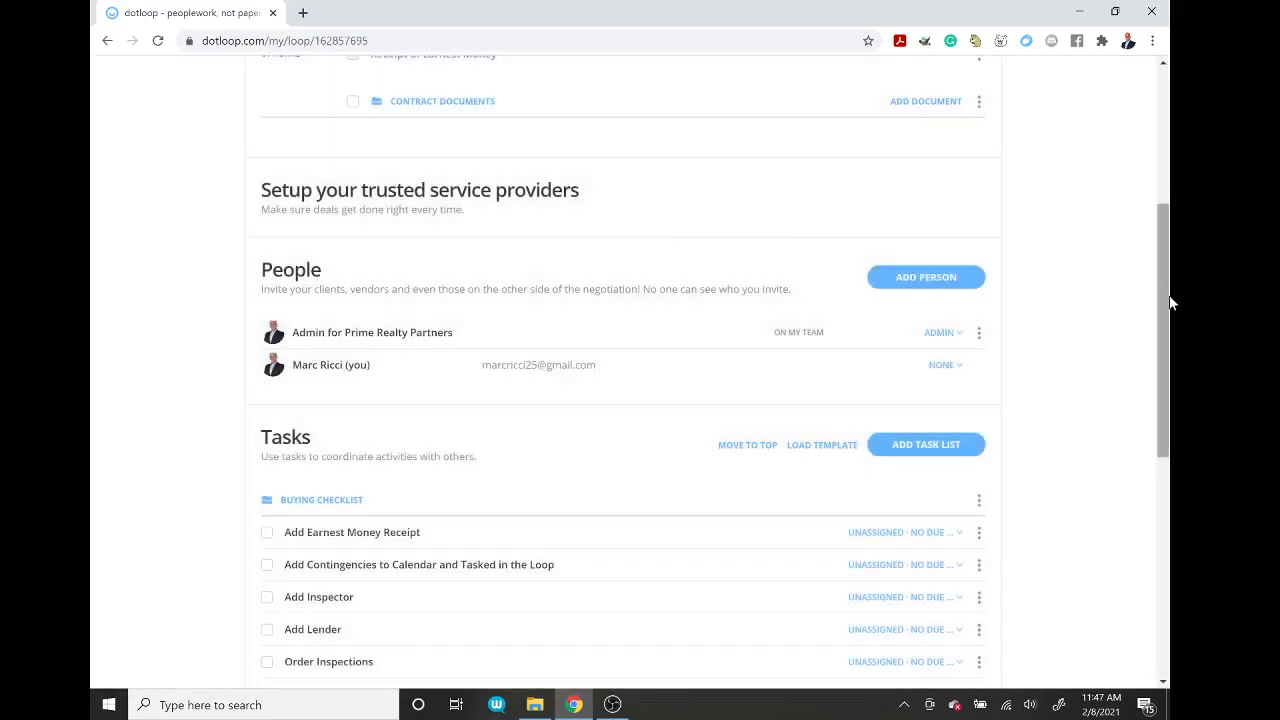
pyautogui.moveTo(1163, 309); pyautogui.dragTo(1163, 280)
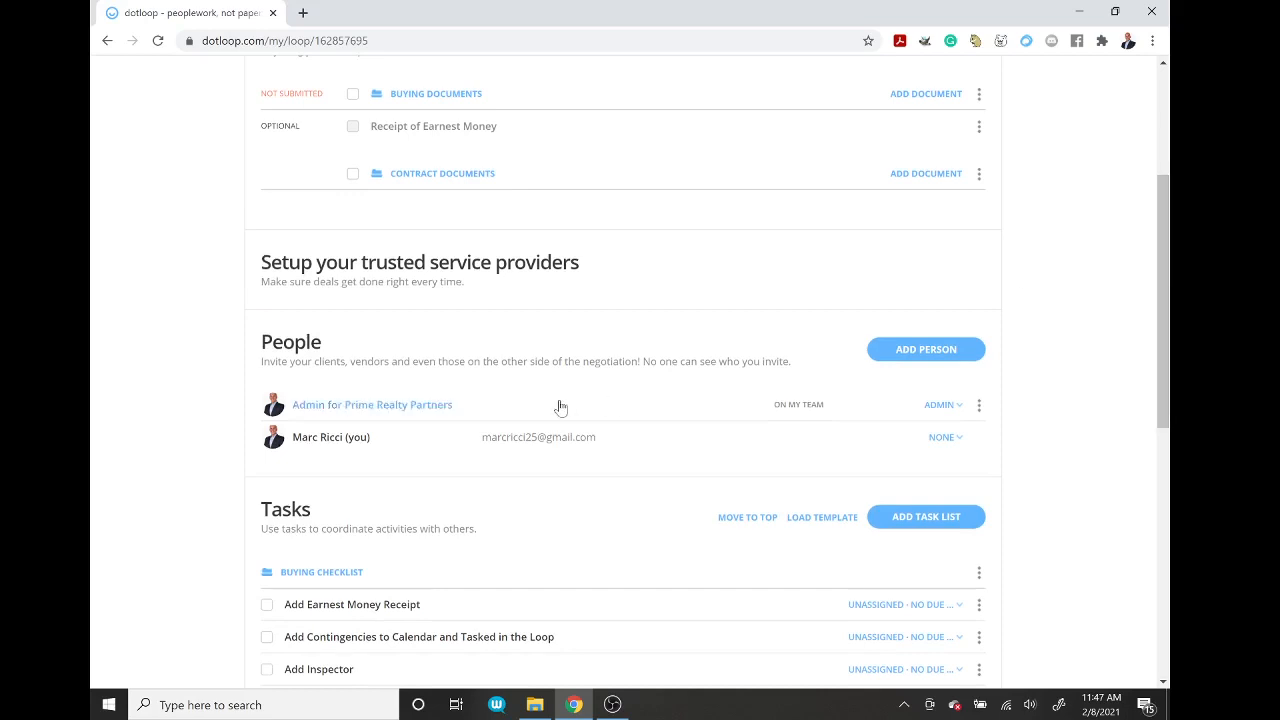
pyautogui.moveTo(1161, 344); pyautogui.dragTo(1166, 267)
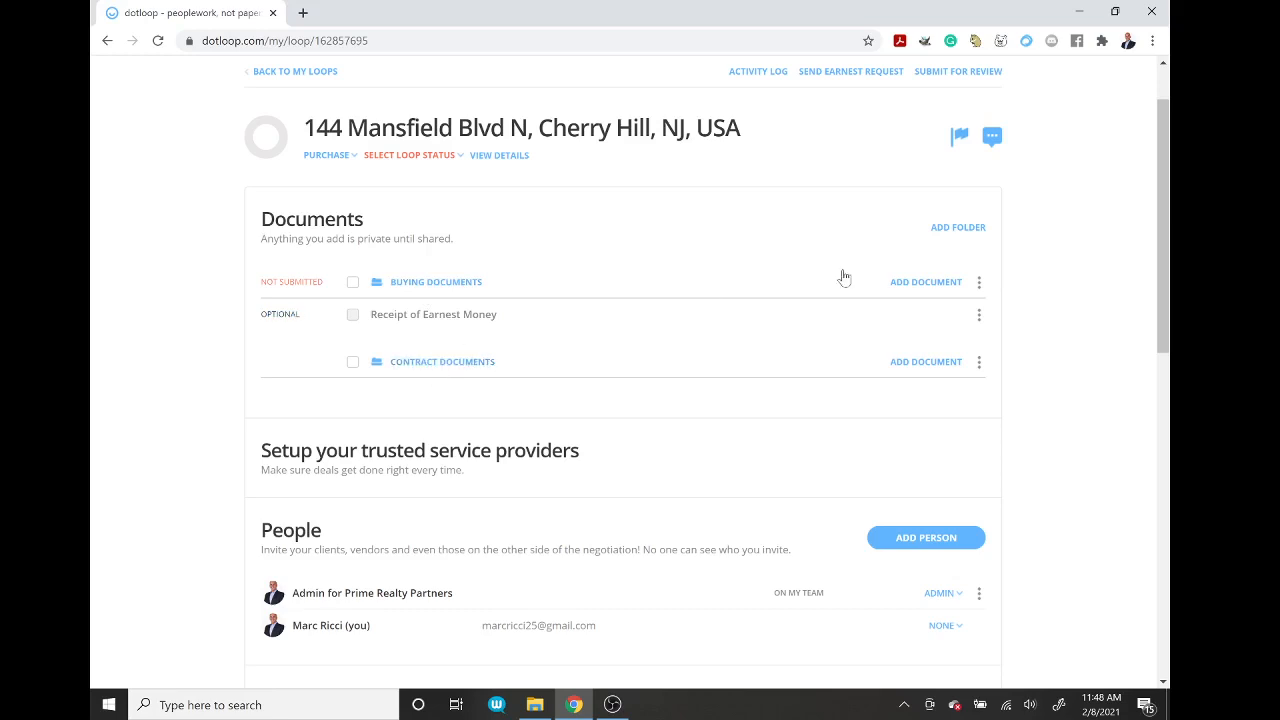
# Step: Copy the Proposal to Purchase form from the Buying Documents templates into the loop's Buying Documents folder
pyautogui.click(928, 282)
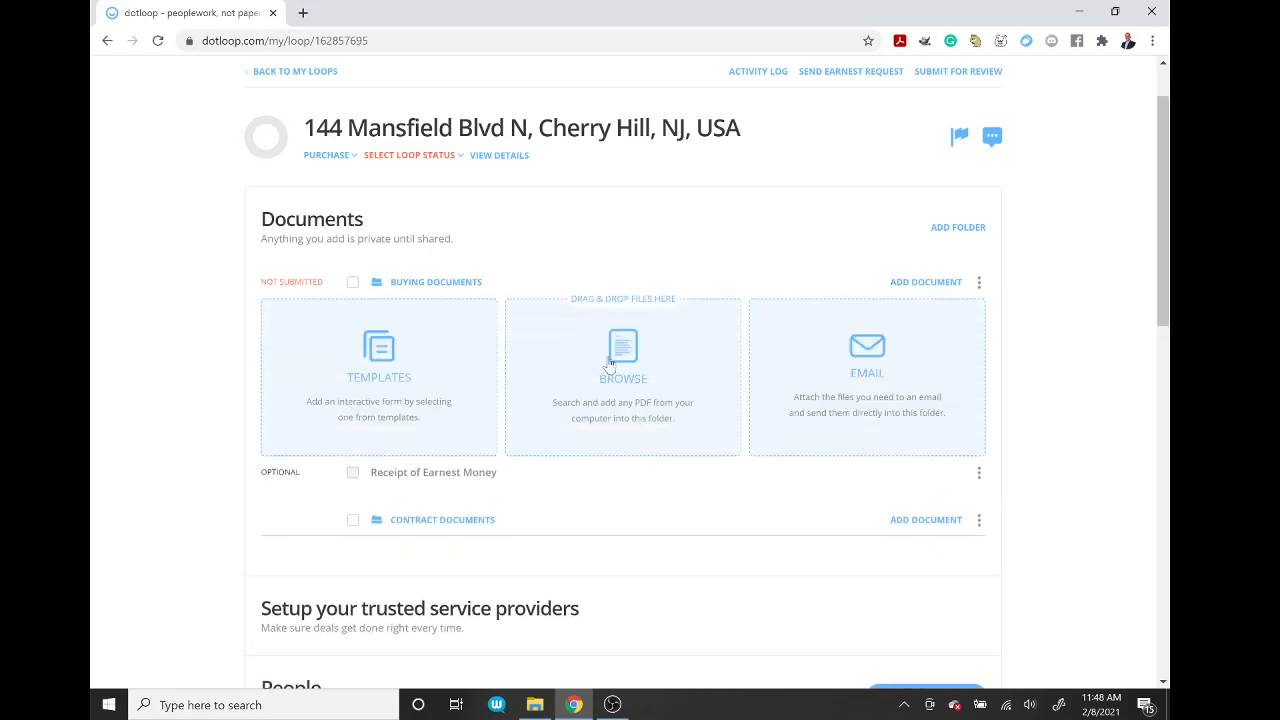
pyautogui.click(376, 384)
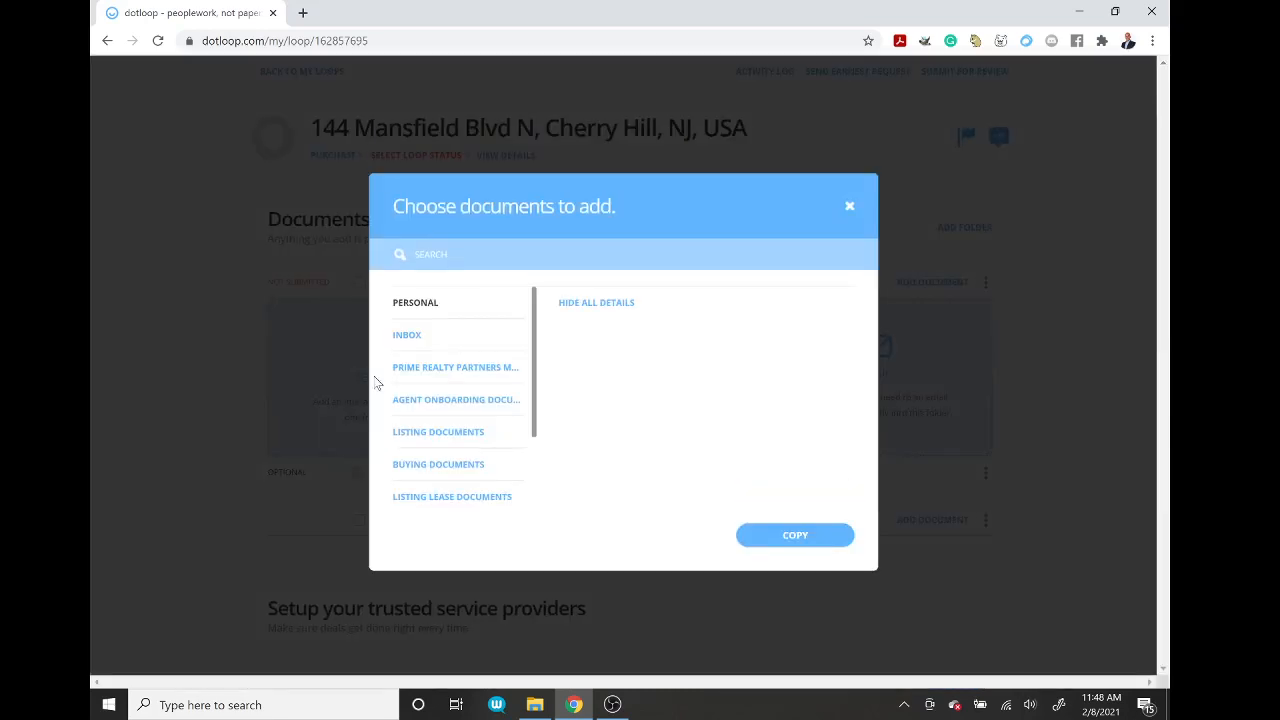
pyautogui.click(481, 465)
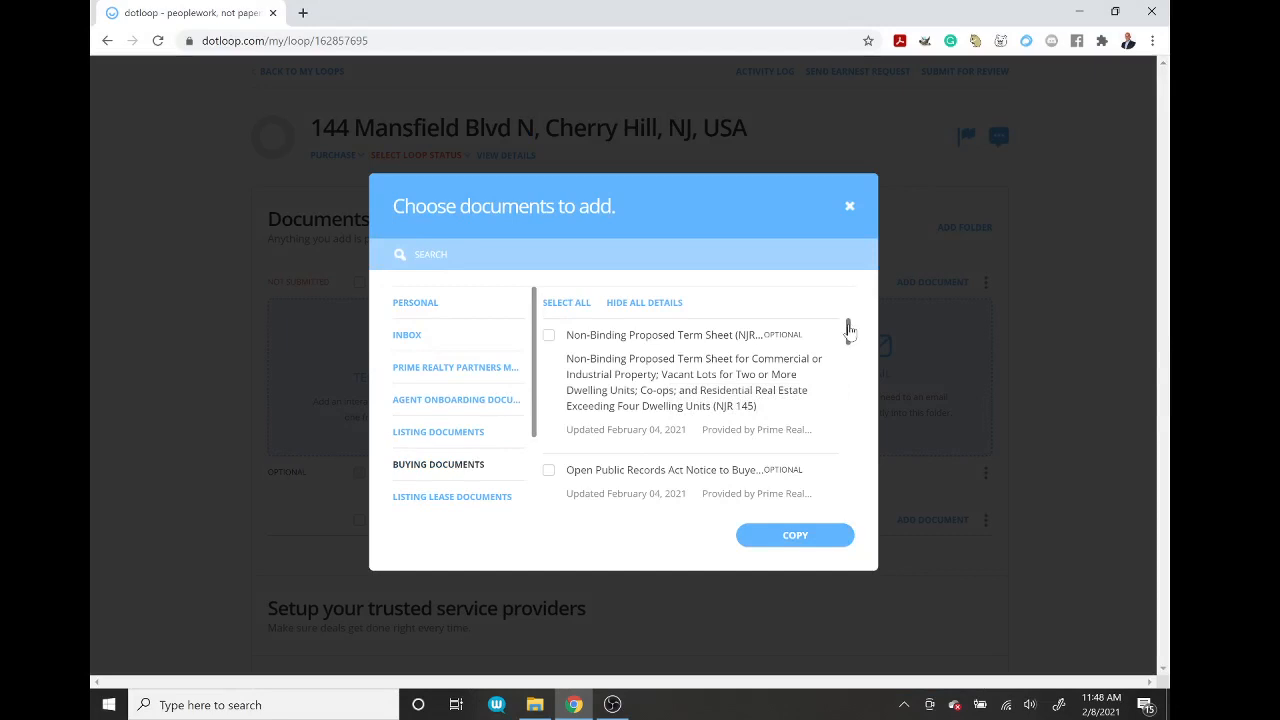
pyautogui.moveTo(848, 330); pyautogui.dragTo(838, 478)
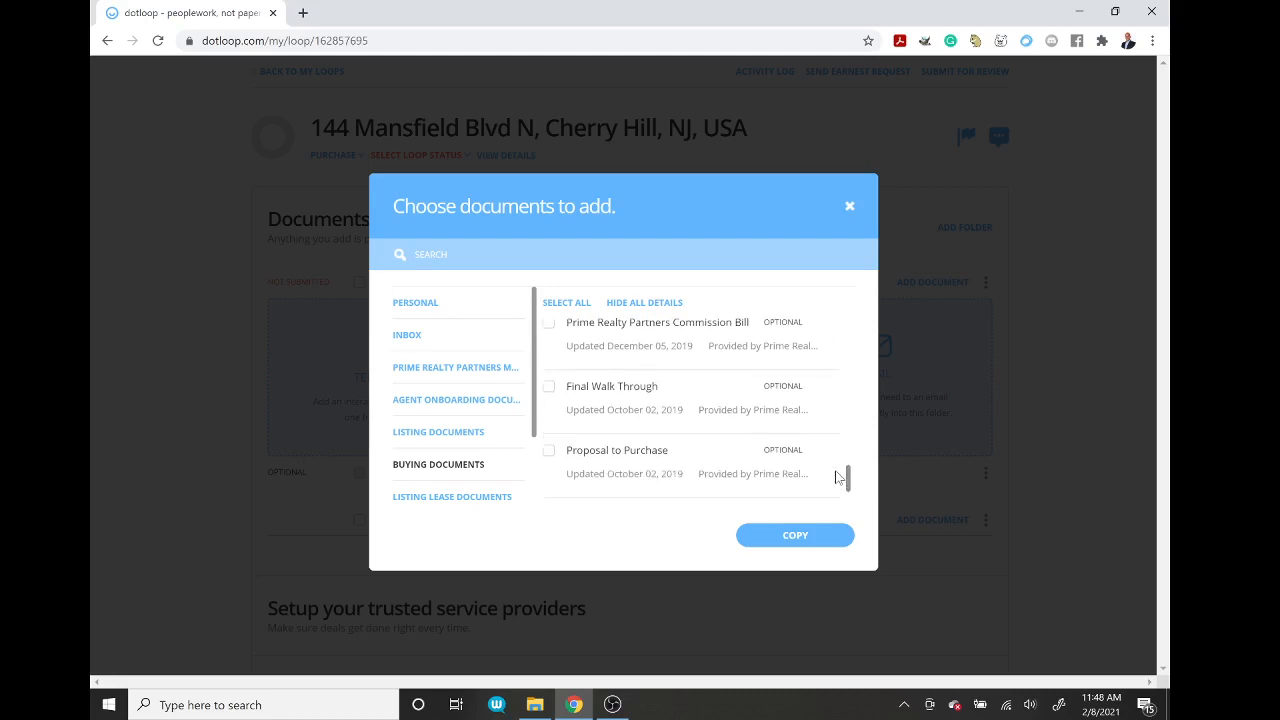
pyautogui.click(549, 451)
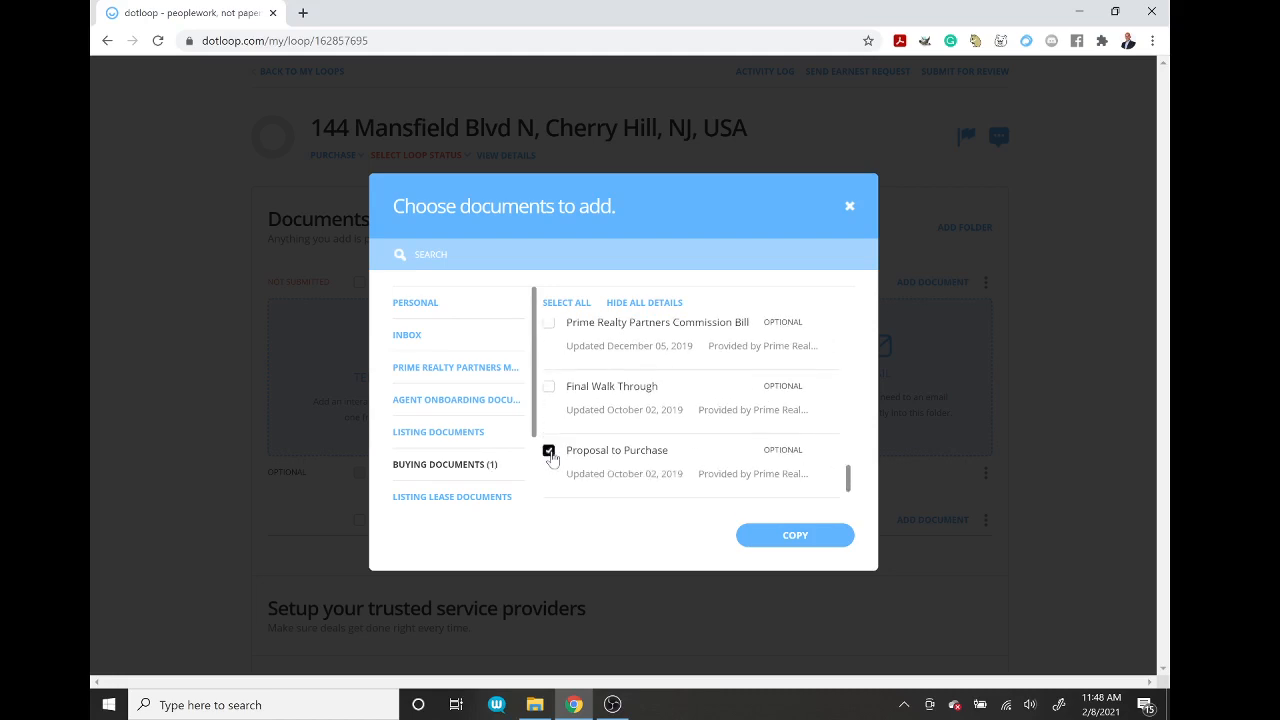
pyautogui.click(794, 536)
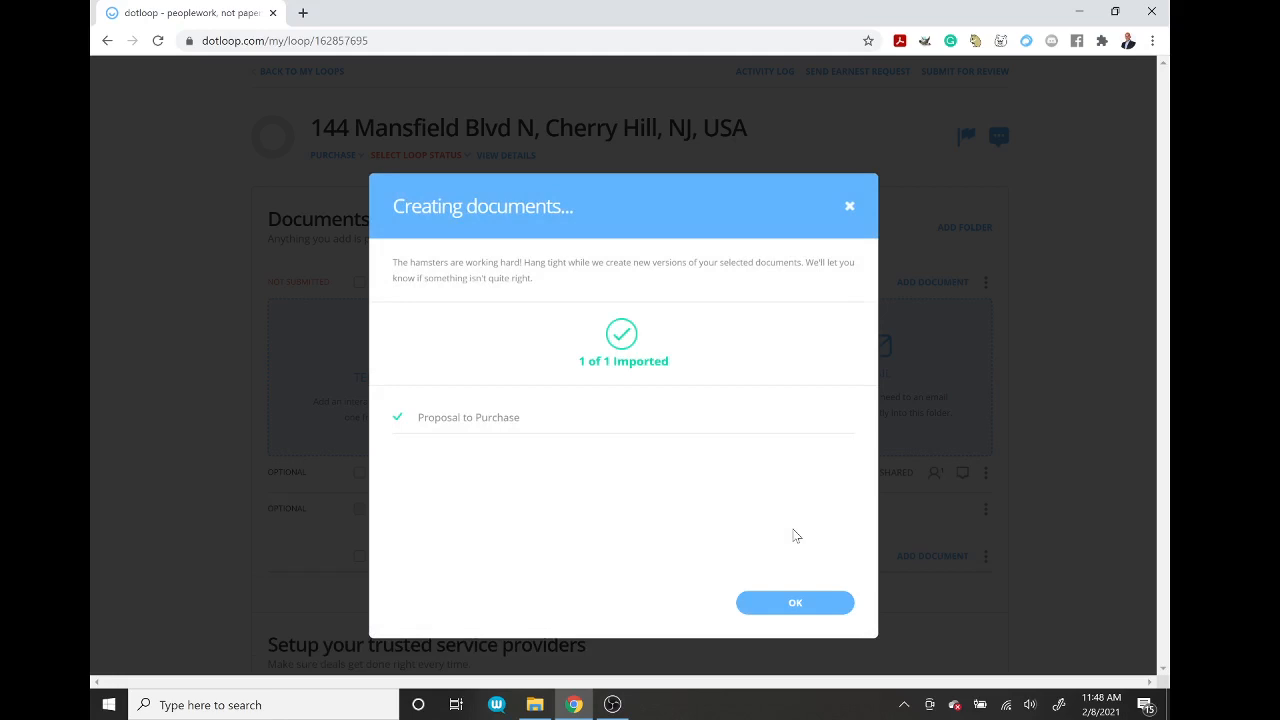
pyautogui.click(797, 600)
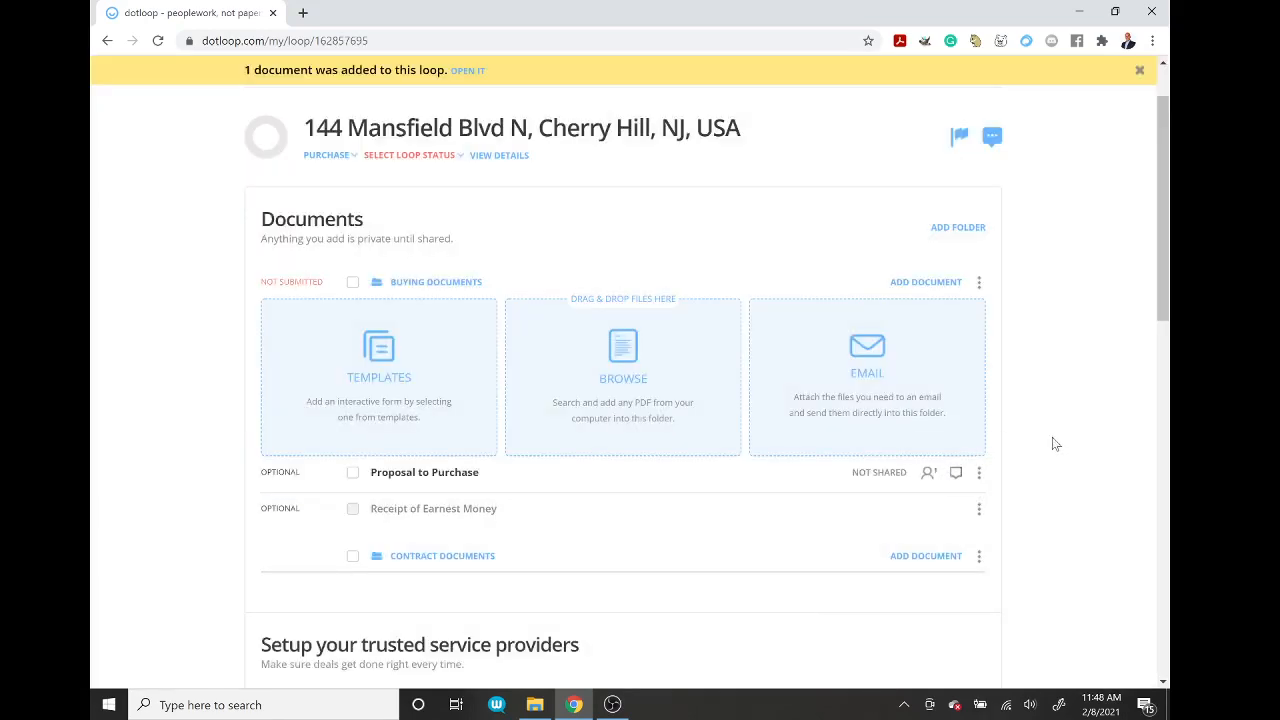
# Step: Cancel the PDF upload and open the Proposal to Purchase document instead
pyautogui.click(626, 365)
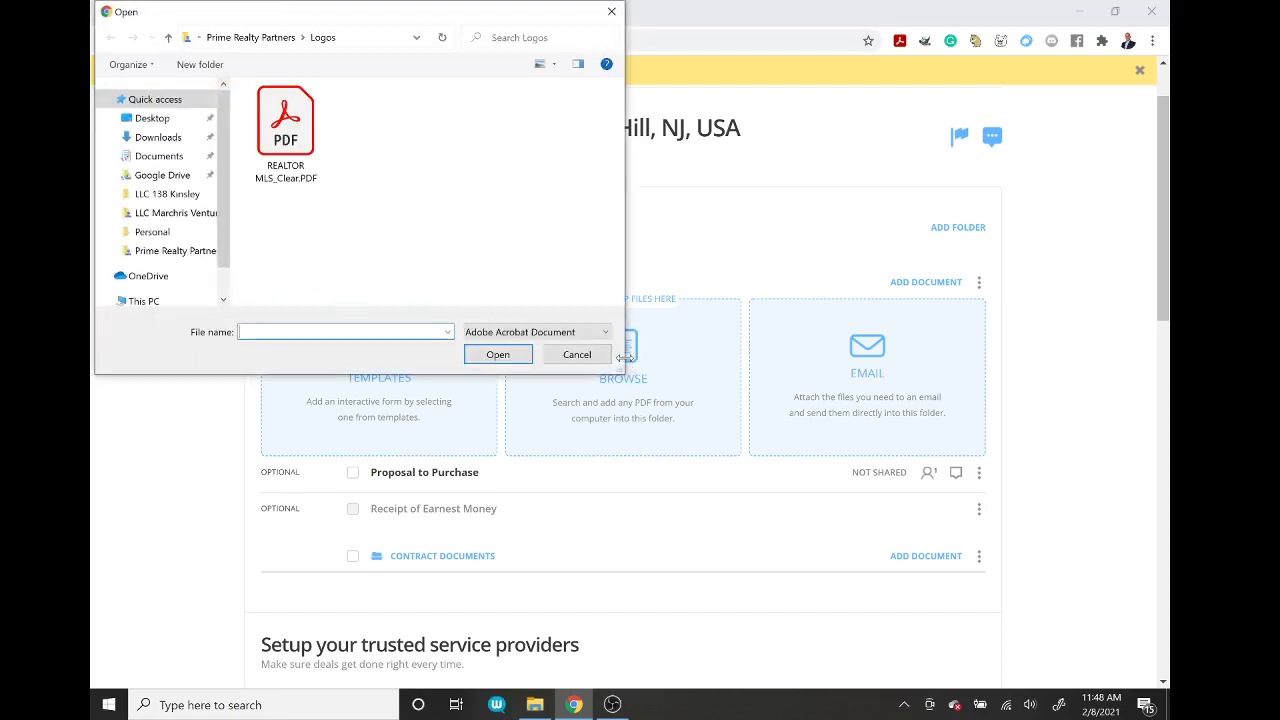
pyautogui.click(162, 175)
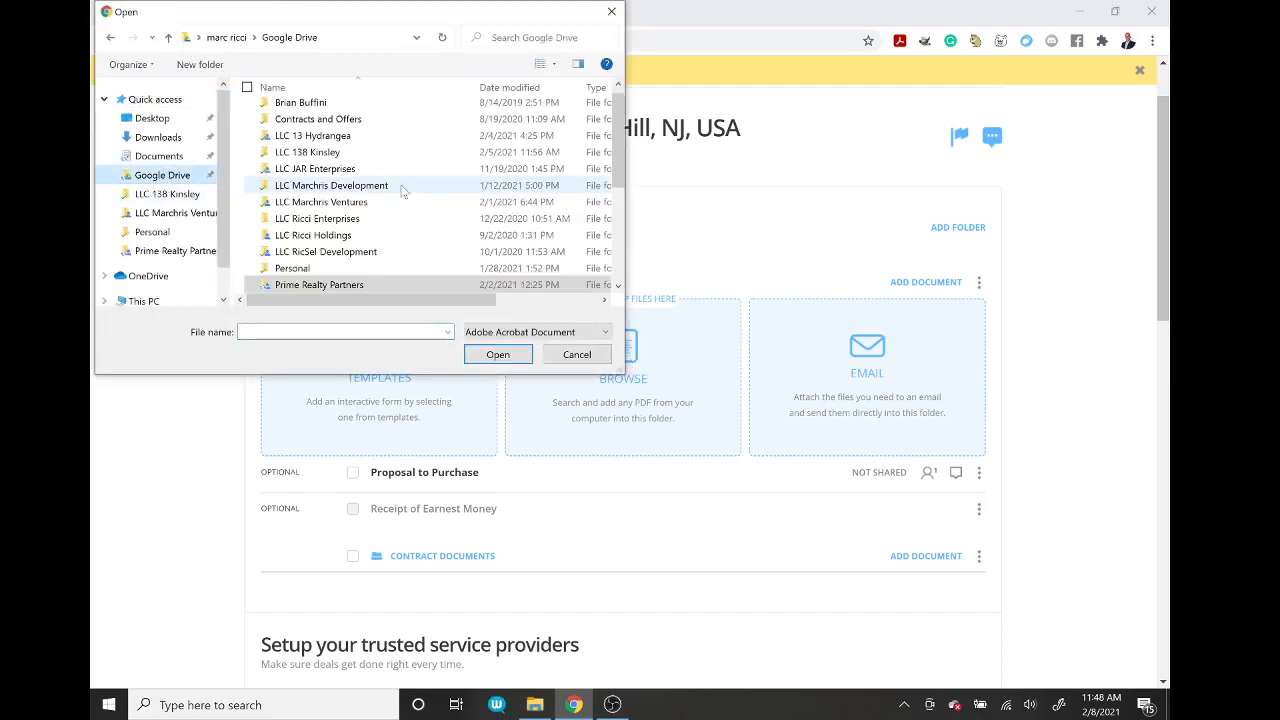
pyautogui.click(578, 355)
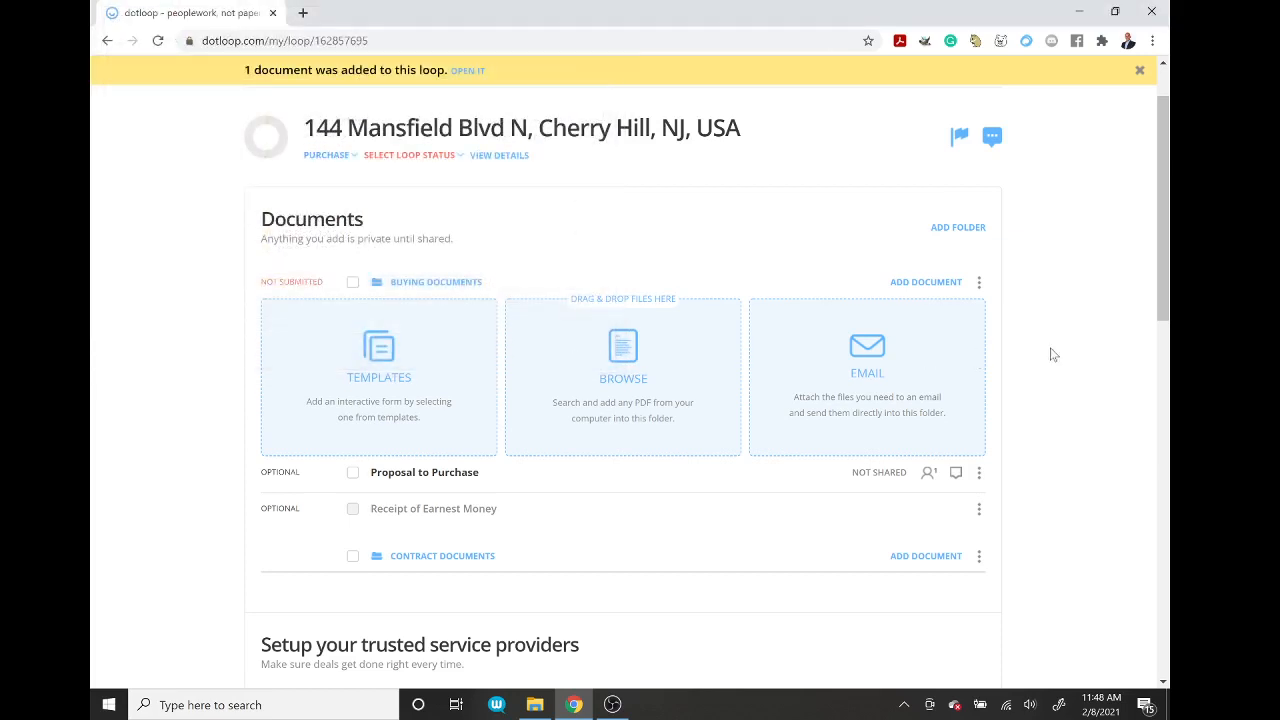
pyautogui.click(425, 476)
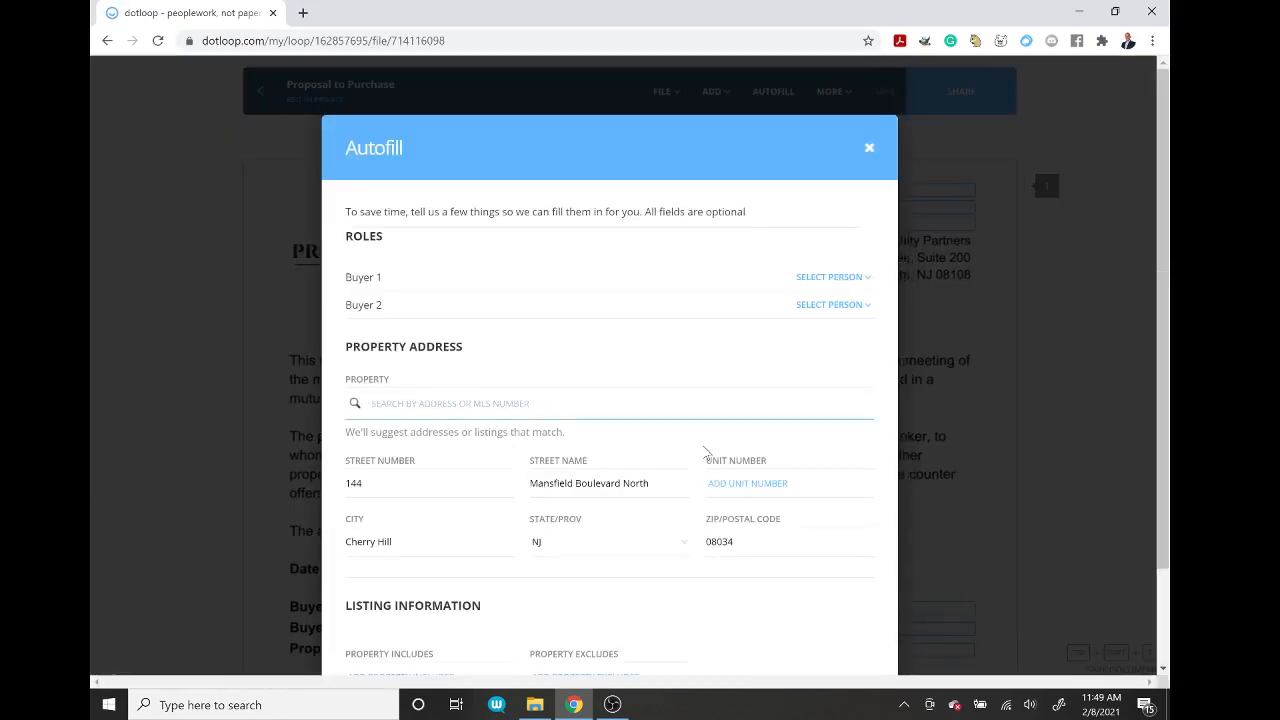
# Step: In Autofill, assign the agent as Buyer 1 and select the property address
pyautogui.click(857, 282)
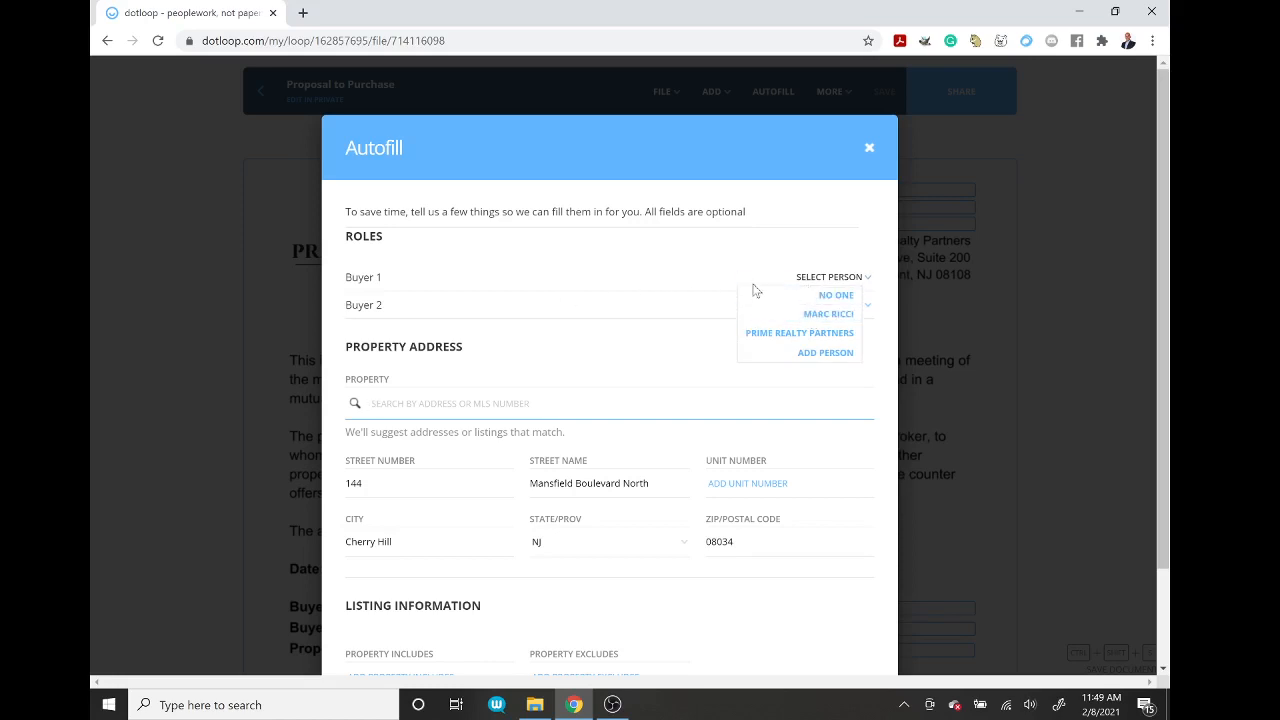
pyautogui.click(829, 314)
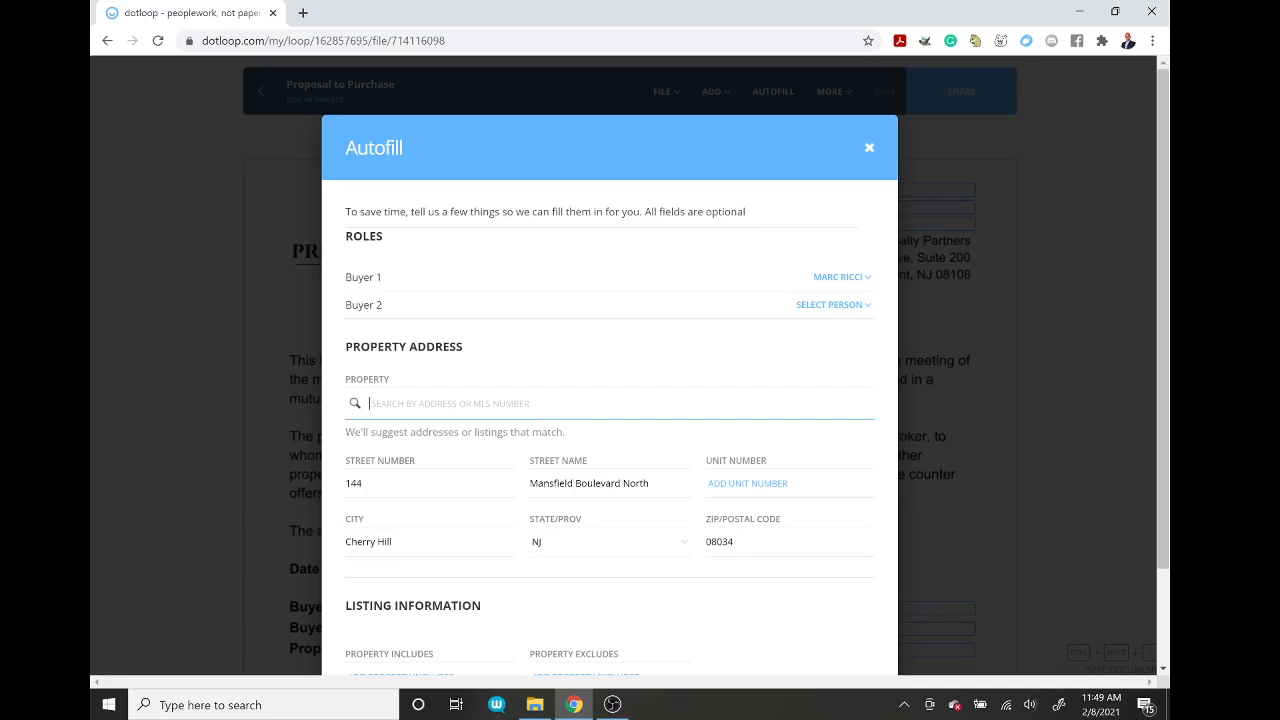
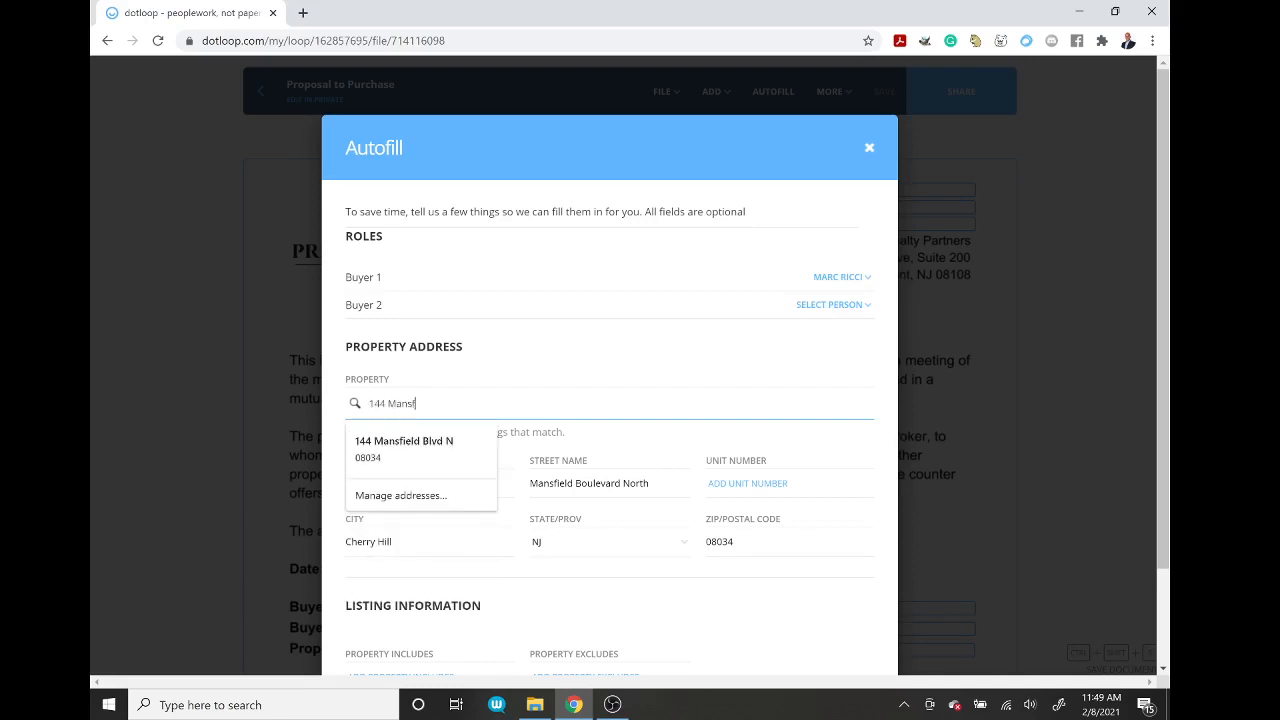
pyautogui.click(405, 447)
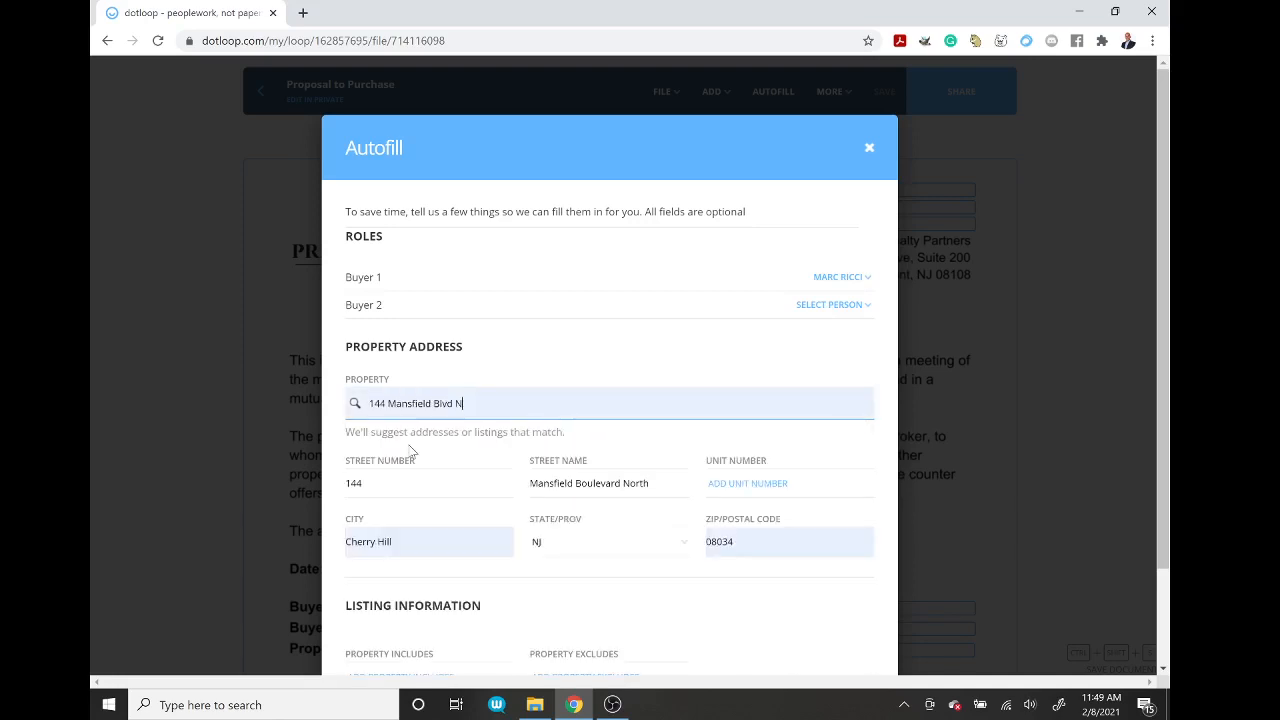
# Step: Set includes to Washer, Dryer, Refrigerator and excludes to Area Rugs and Grille, then autofill
pyautogui.scroll(-2, 1165, 310)
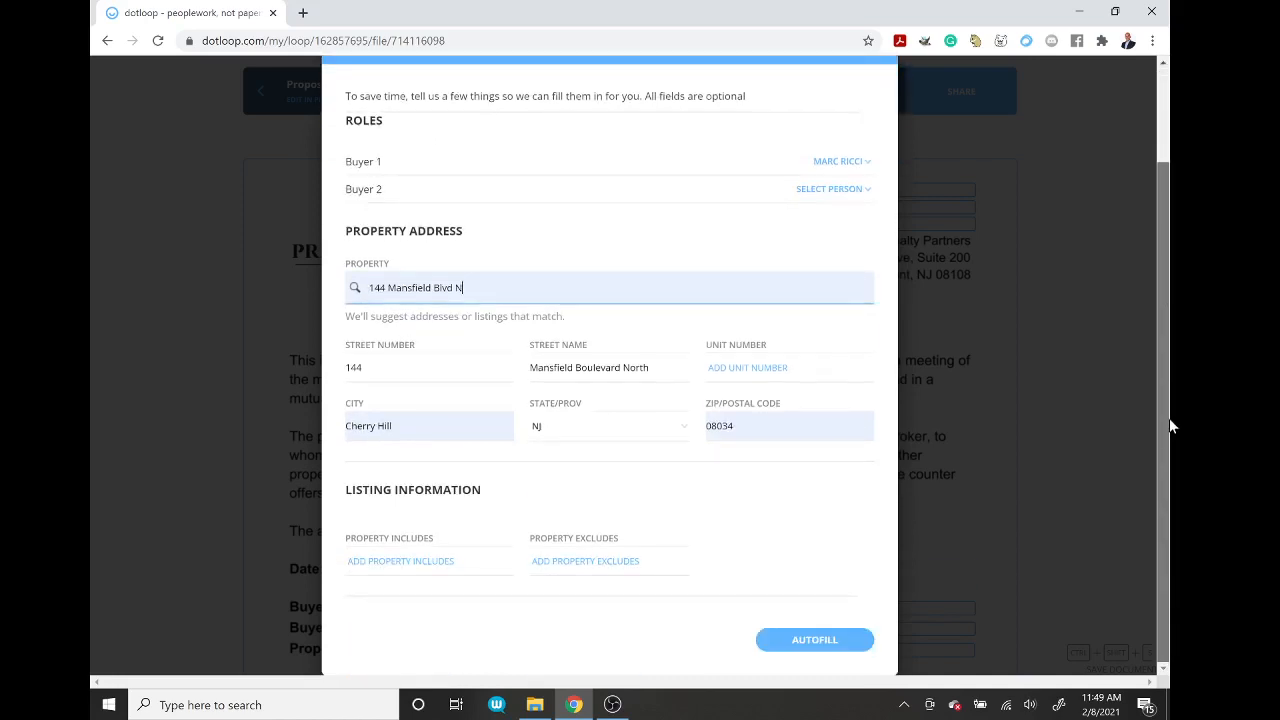
pyautogui.click(420, 562)
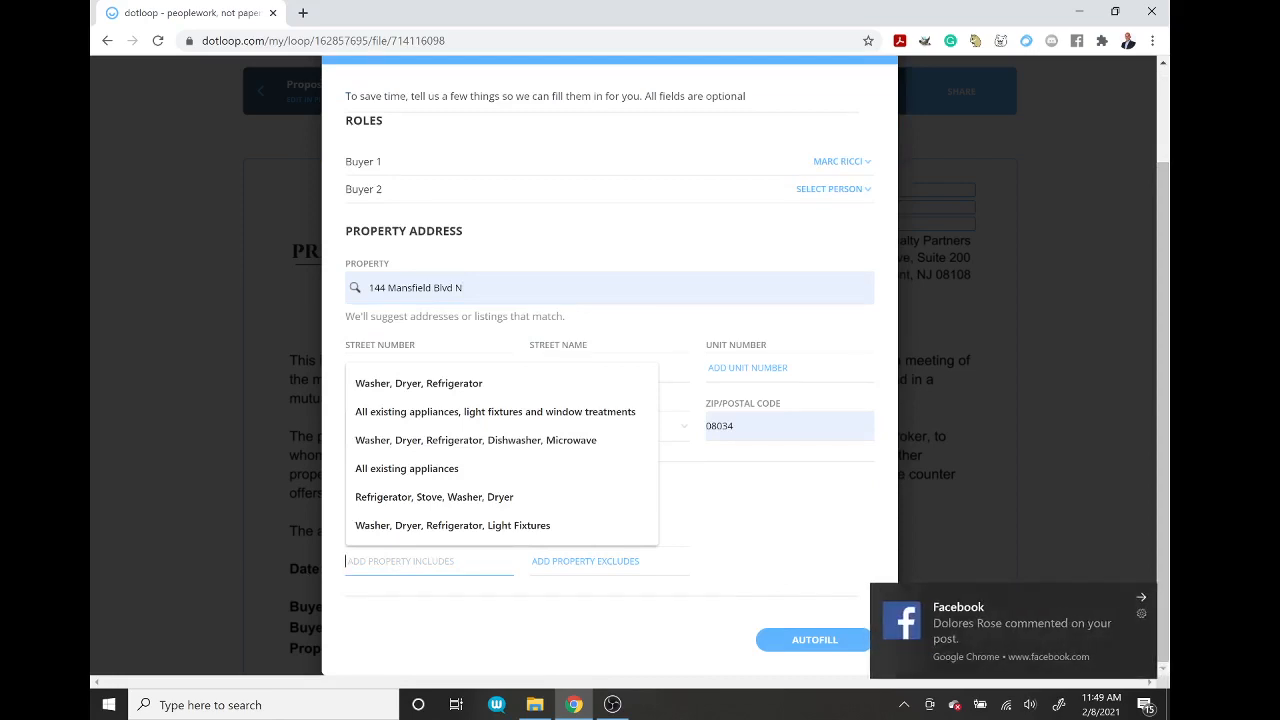
pyautogui.click(1140, 598)
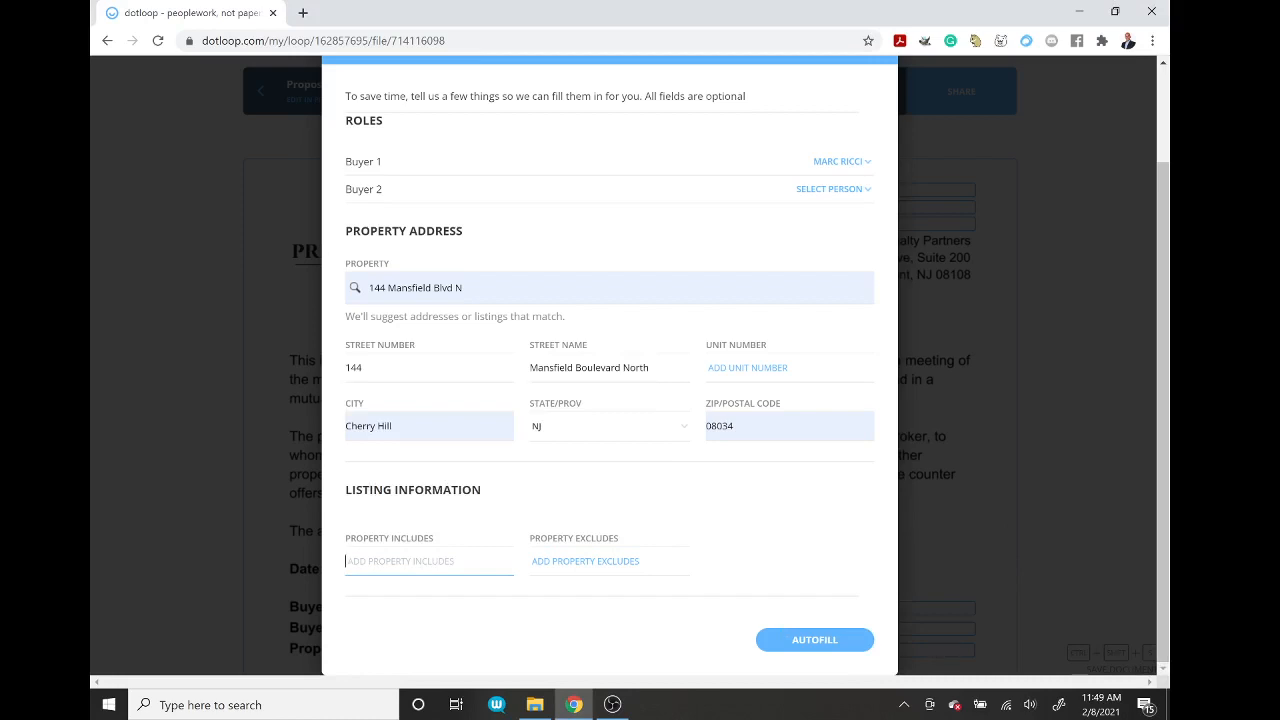
pyautogui.click(429, 562)
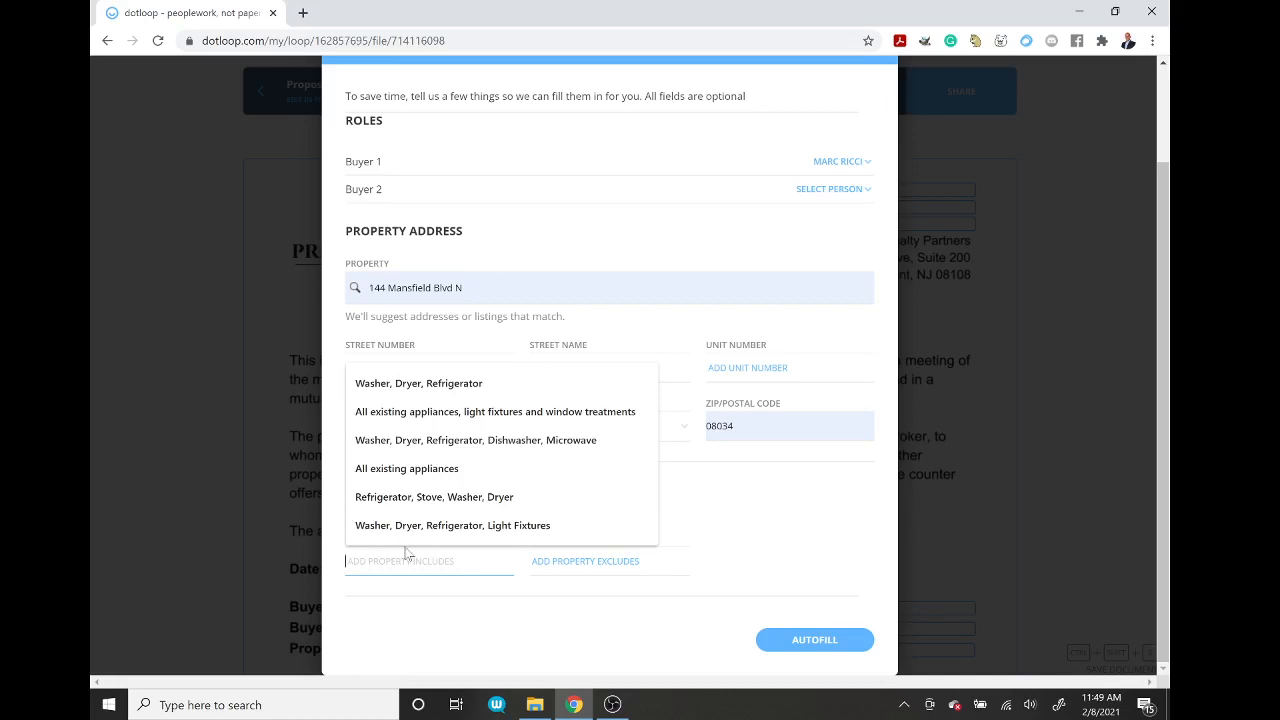
pyautogui.click(404, 390)
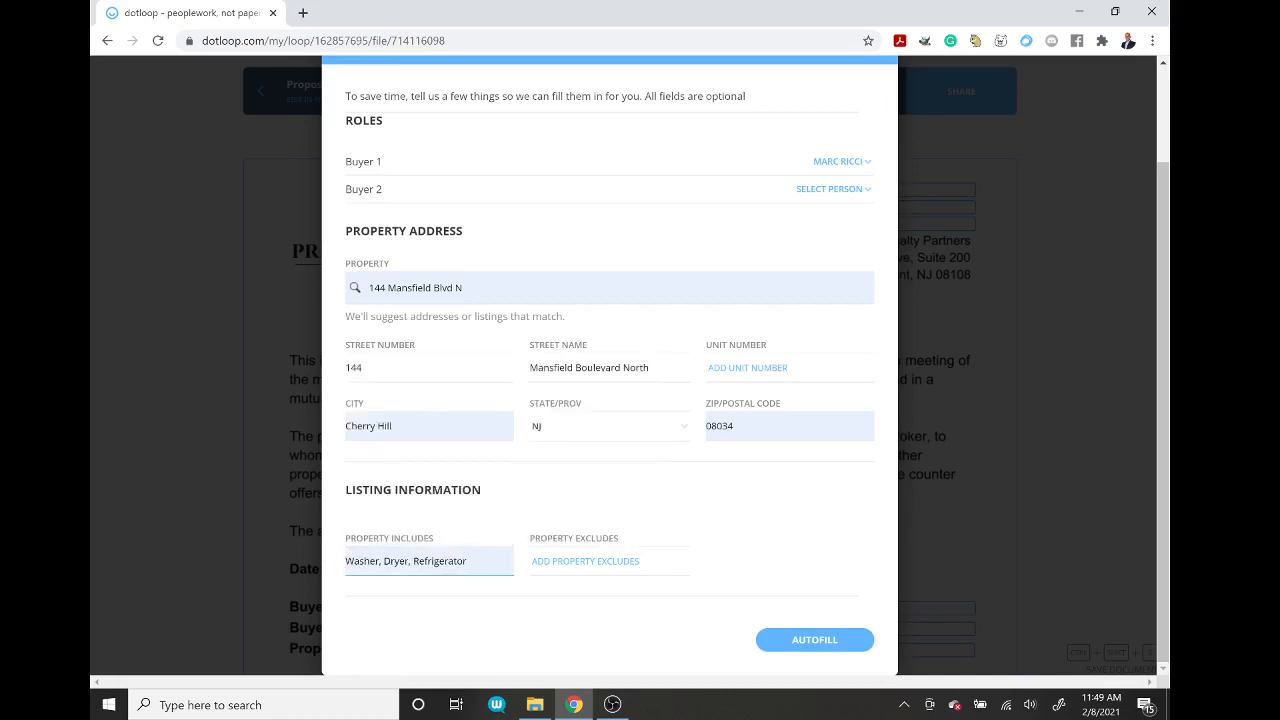
pyautogui.click(608, 562)
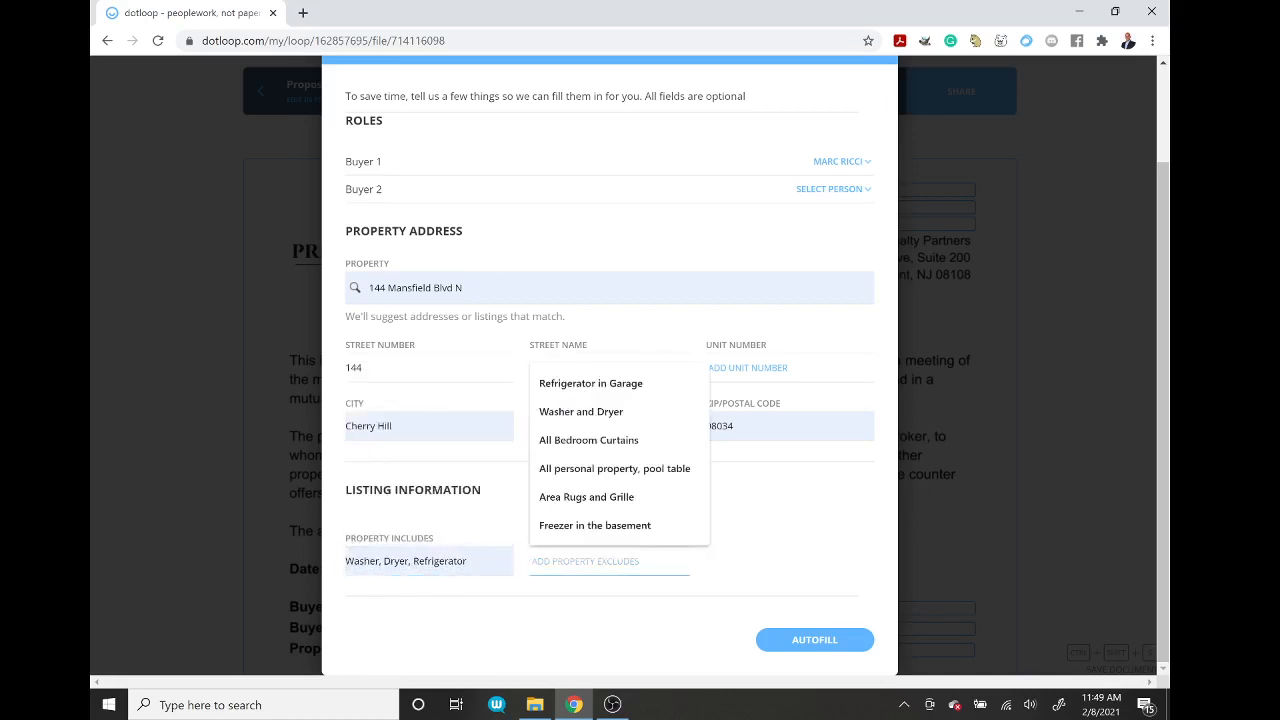
pyautogui.click(577, 497)
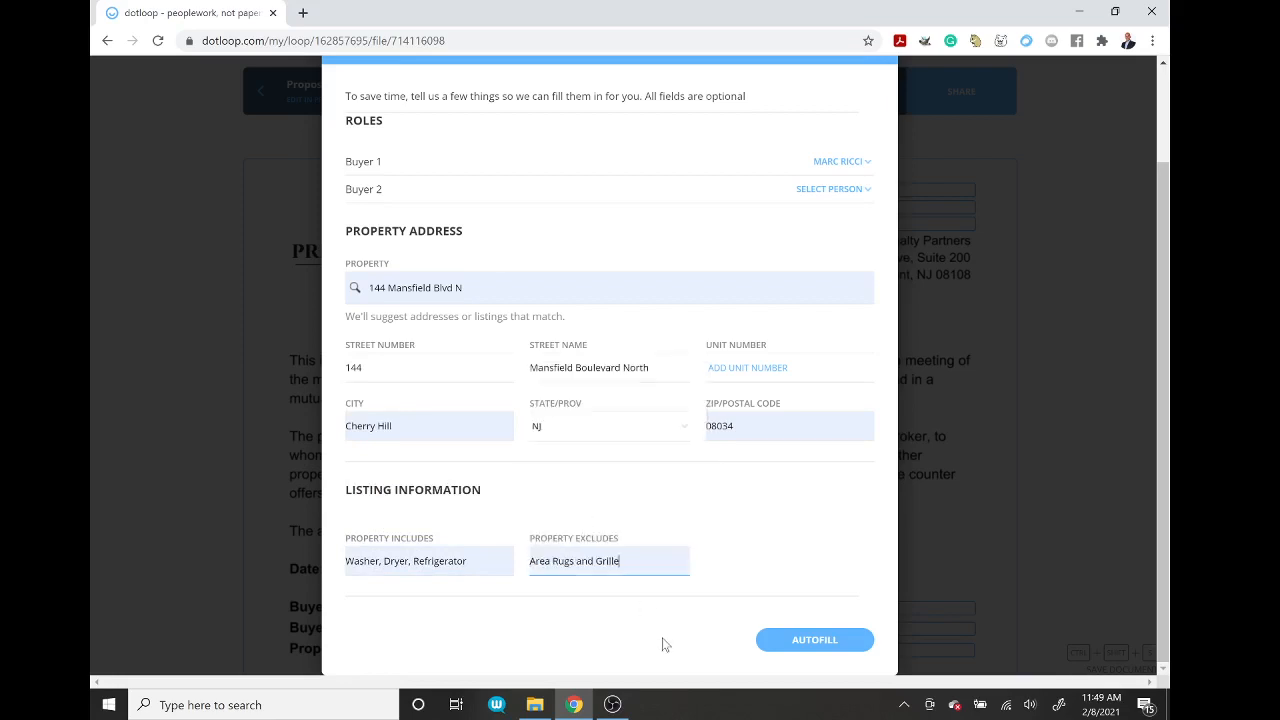
pyautogui.click(814, 642)
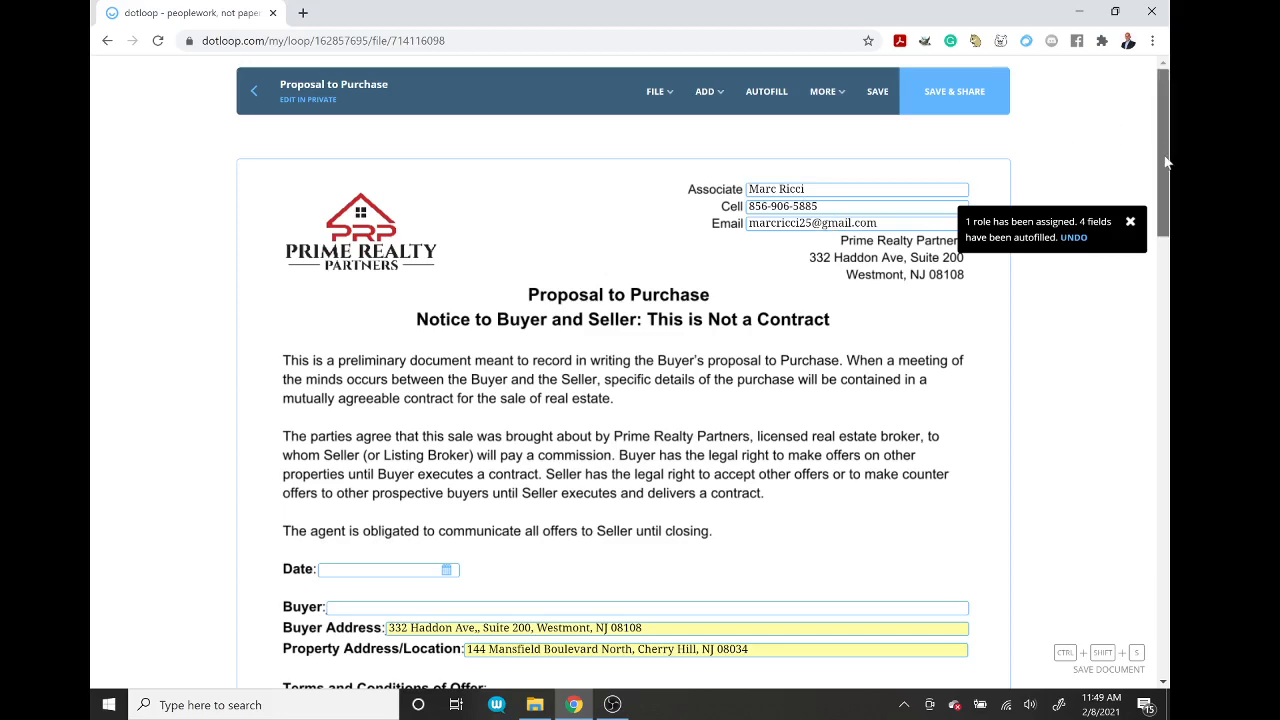
# Step: Set the Date to 02/08/2021 and enter the buyer's name
pyautogui.scroll(-3, 1165, 160)
pyautogui.click(447, 260)
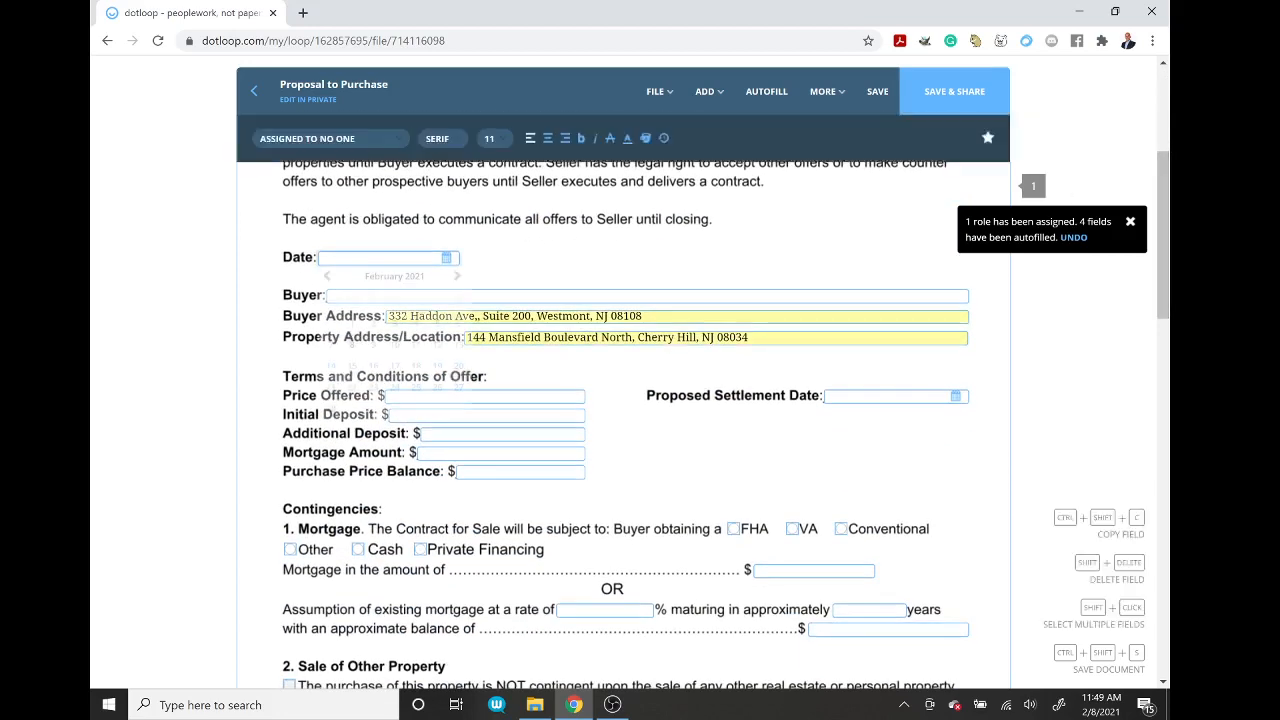
pyautogui.click(354, 346)
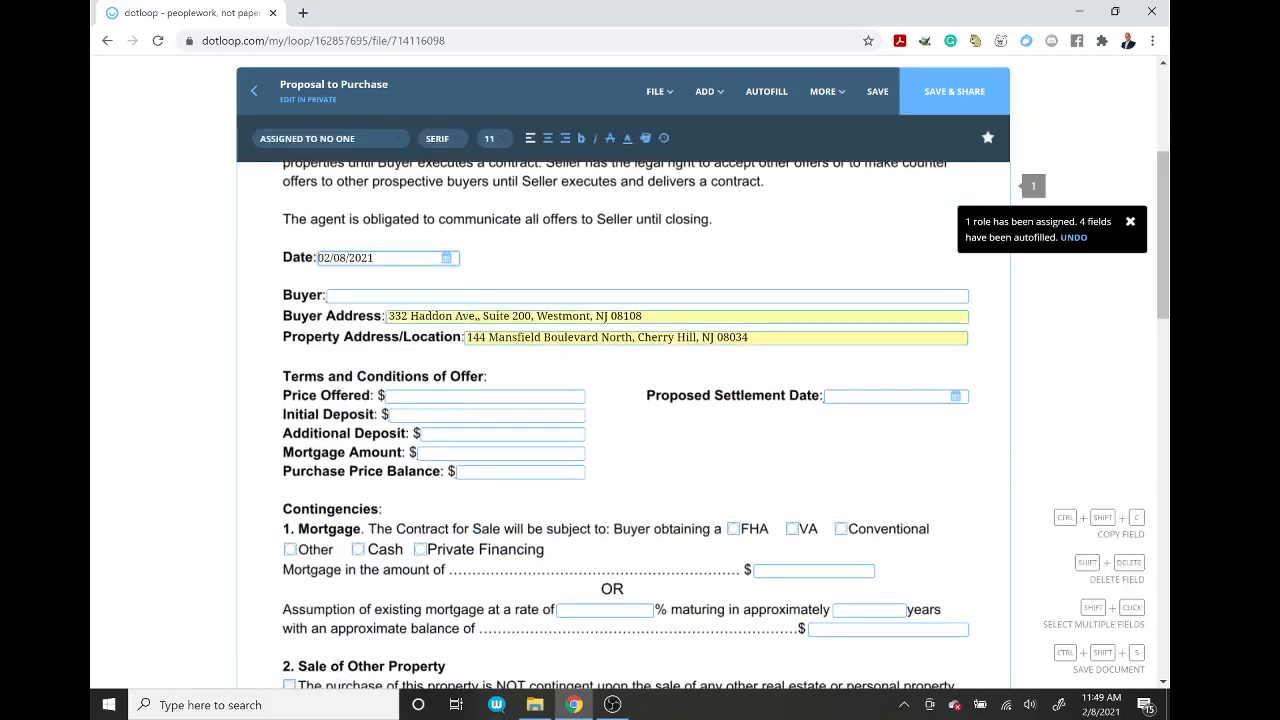
pyautogui.press('Tab')
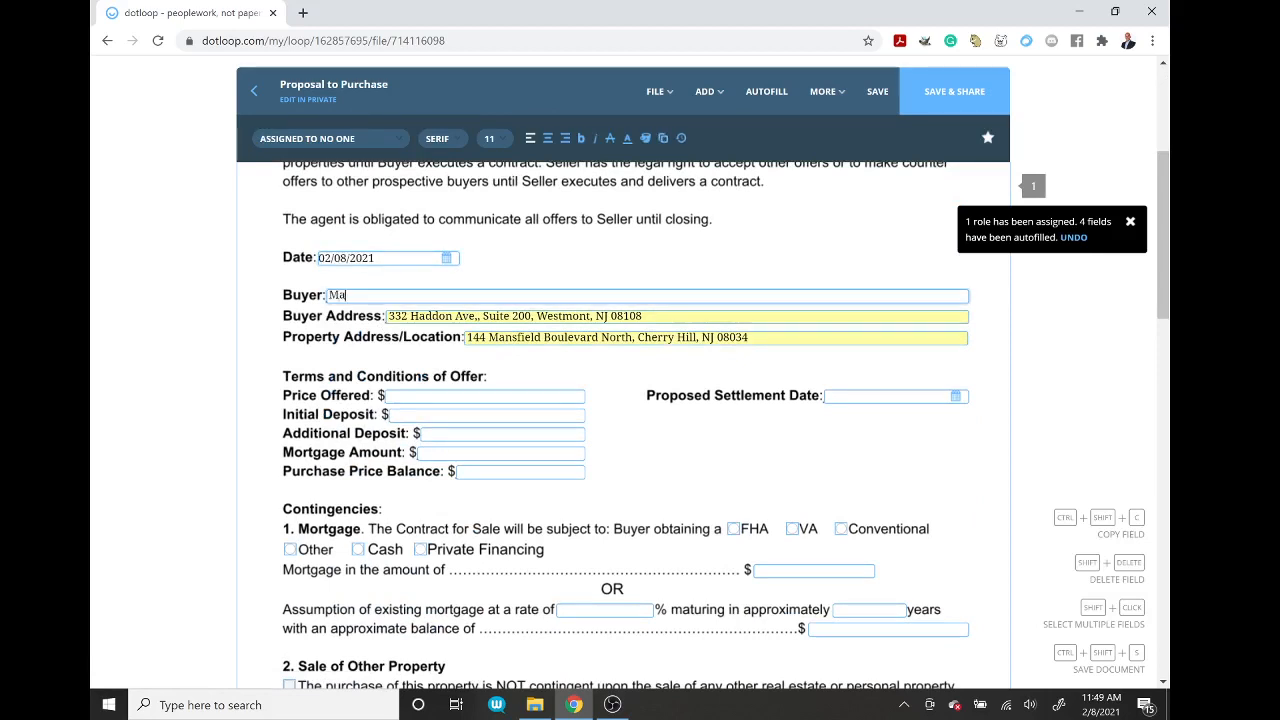
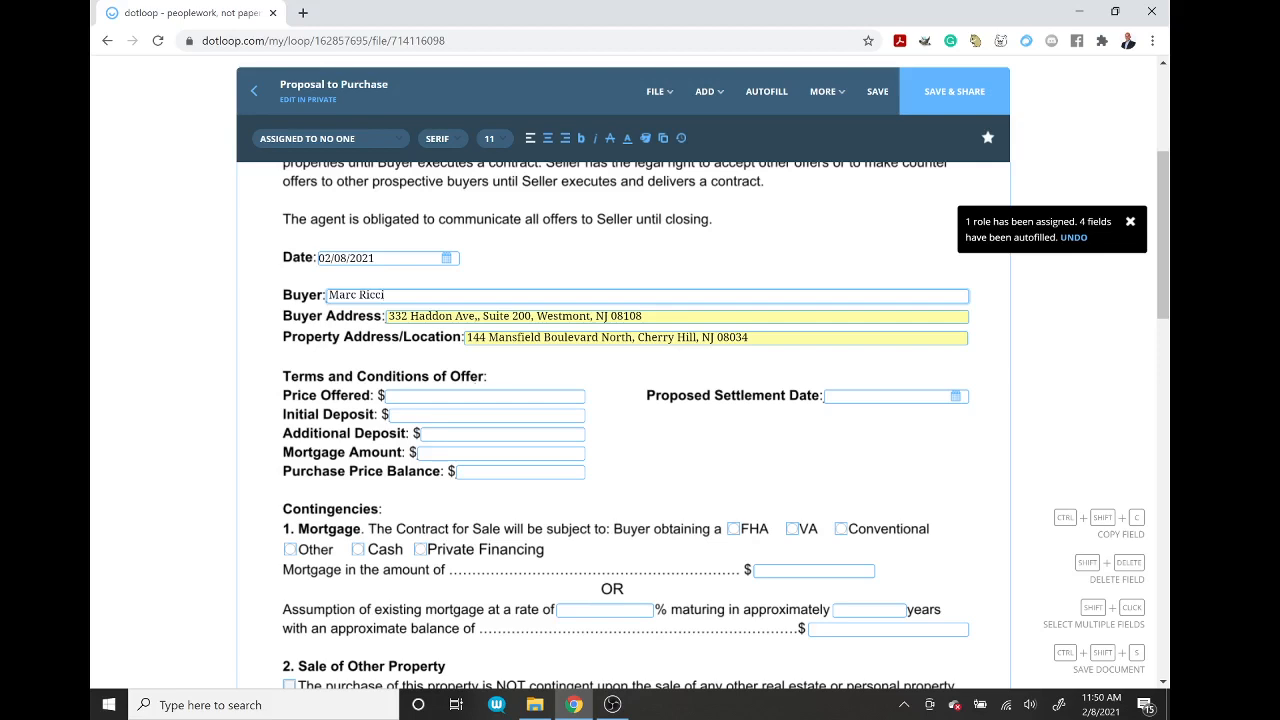
# Step: Enter Price Offered 300,000, Initial Deposit 5000, Mortgage Amount 289,500 and Purchase Price Balance 5500
pyautogui.click(390, 397)
pyautogui.write('30')
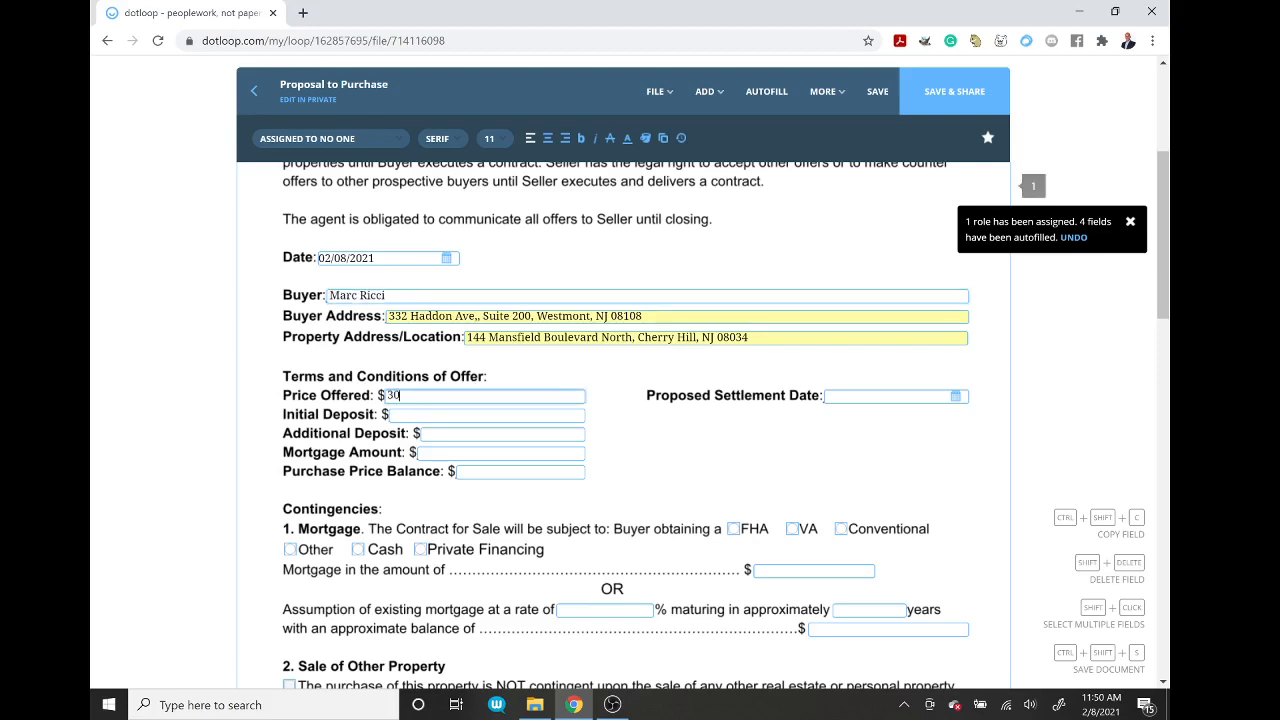
pyautogui.write('0,000')
pyautogui.click(420, 418)
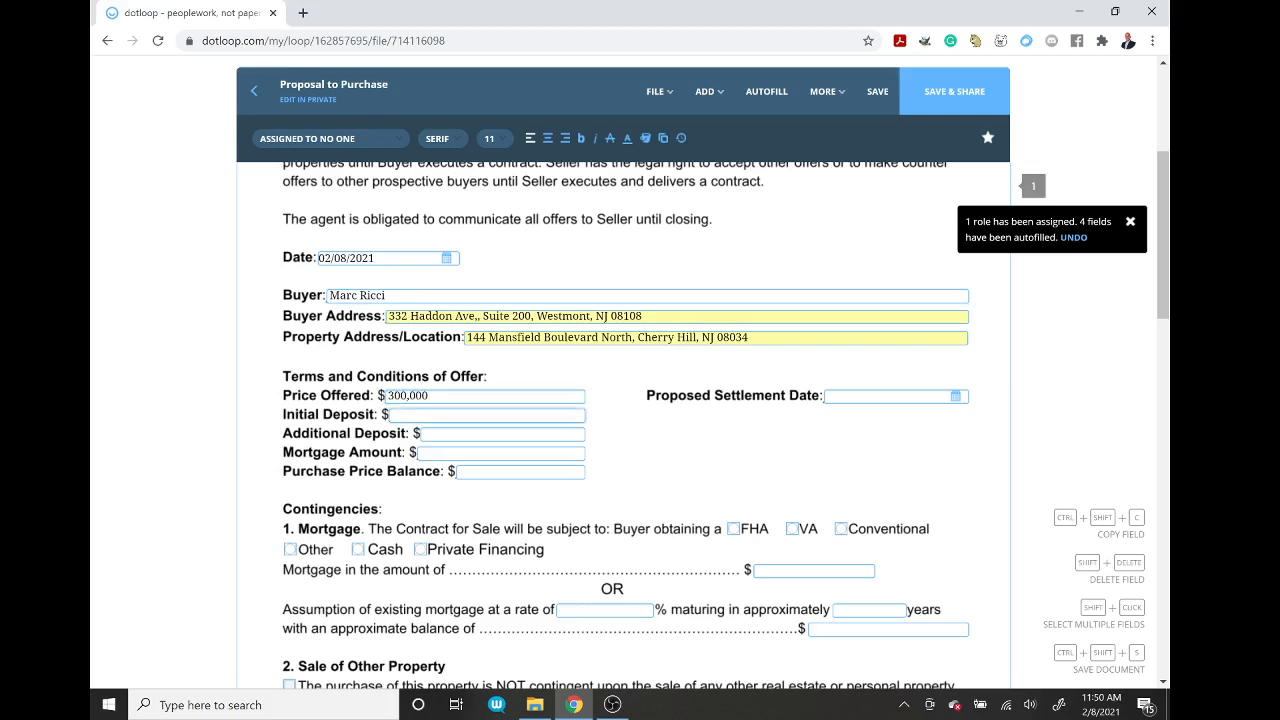
pyautogui.write('5000')
pyautogui.click(441, 455)
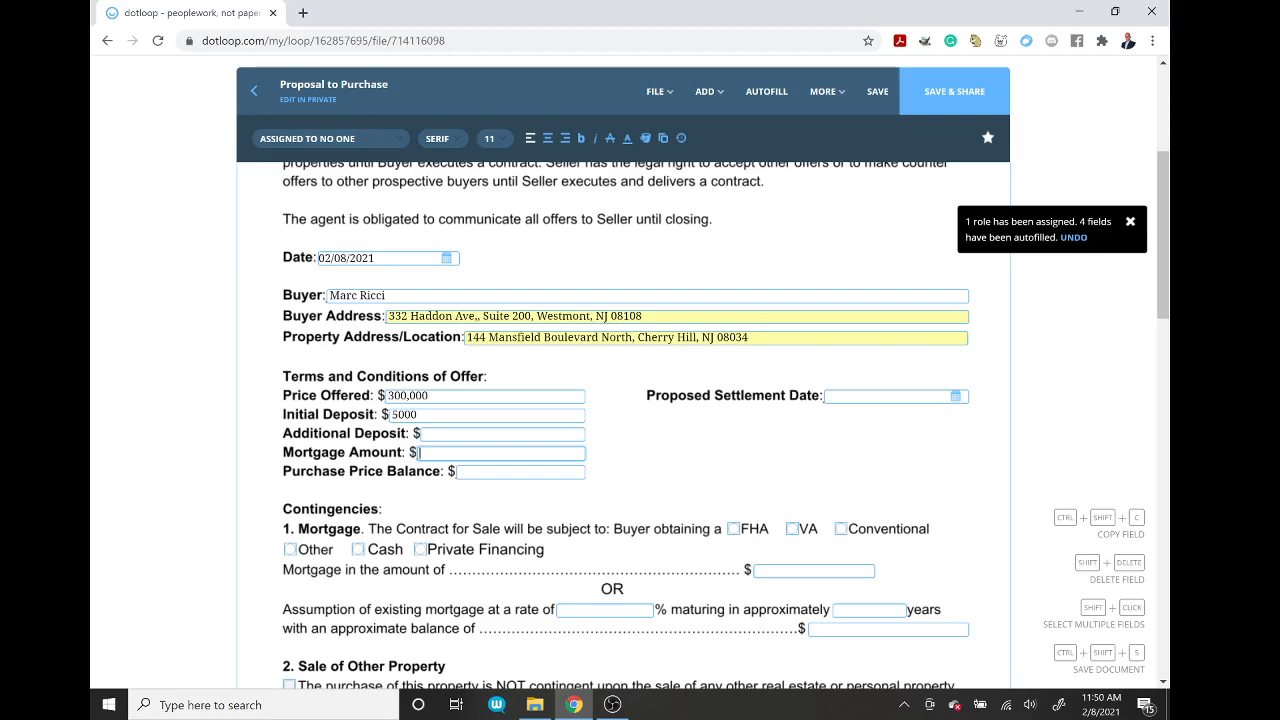
pyautogui.write('289,')
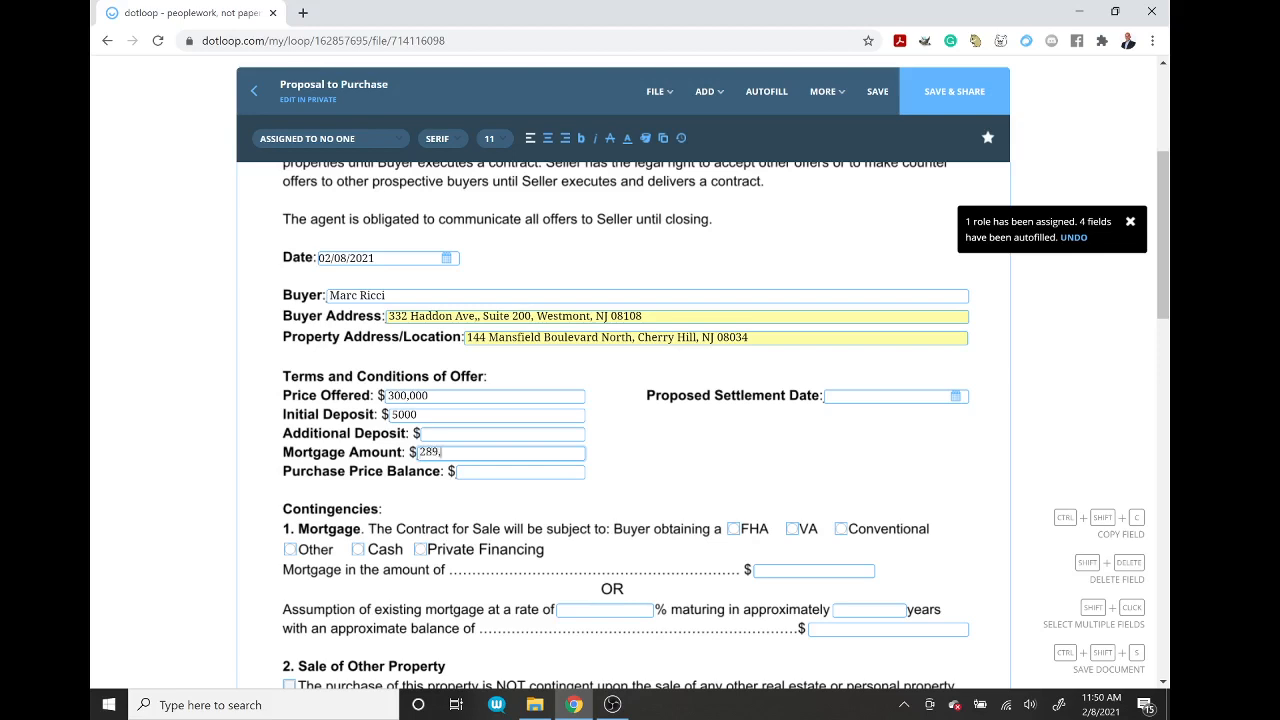
pyautogui.write('500')
pyautogui.press('Tab')
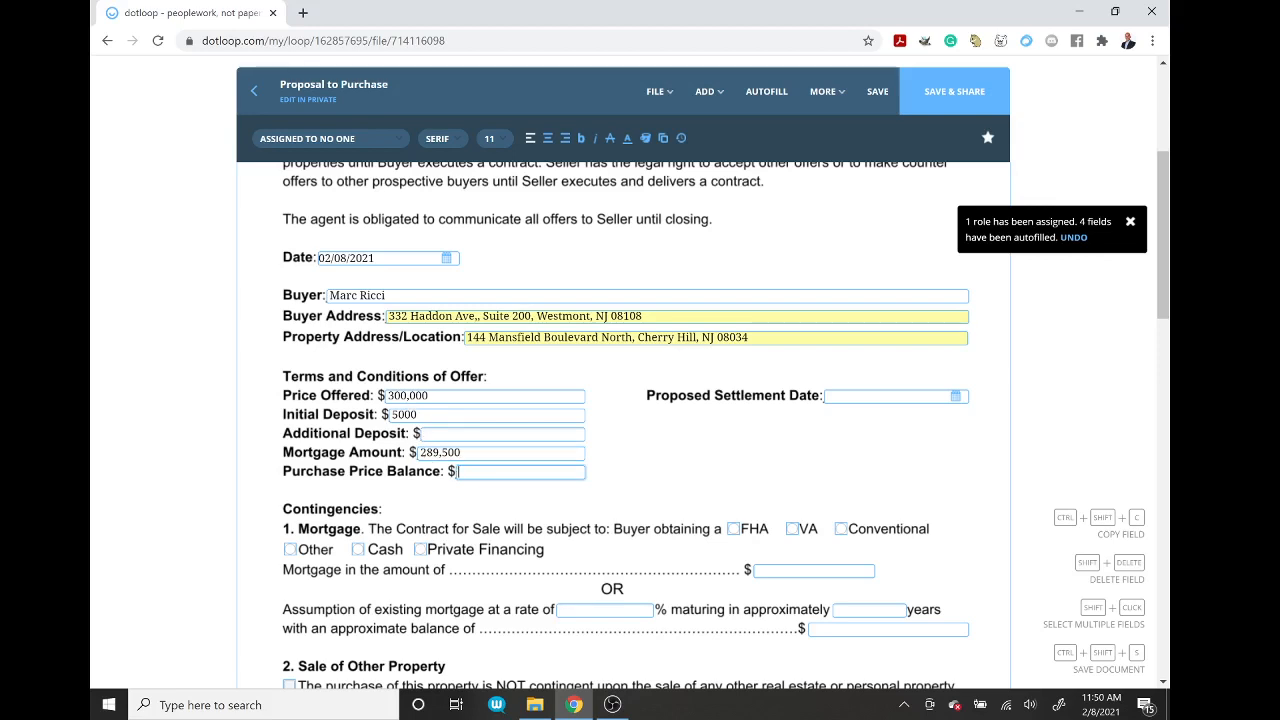
pyautogui.write('5500')
pyautogui.click(636, 472)
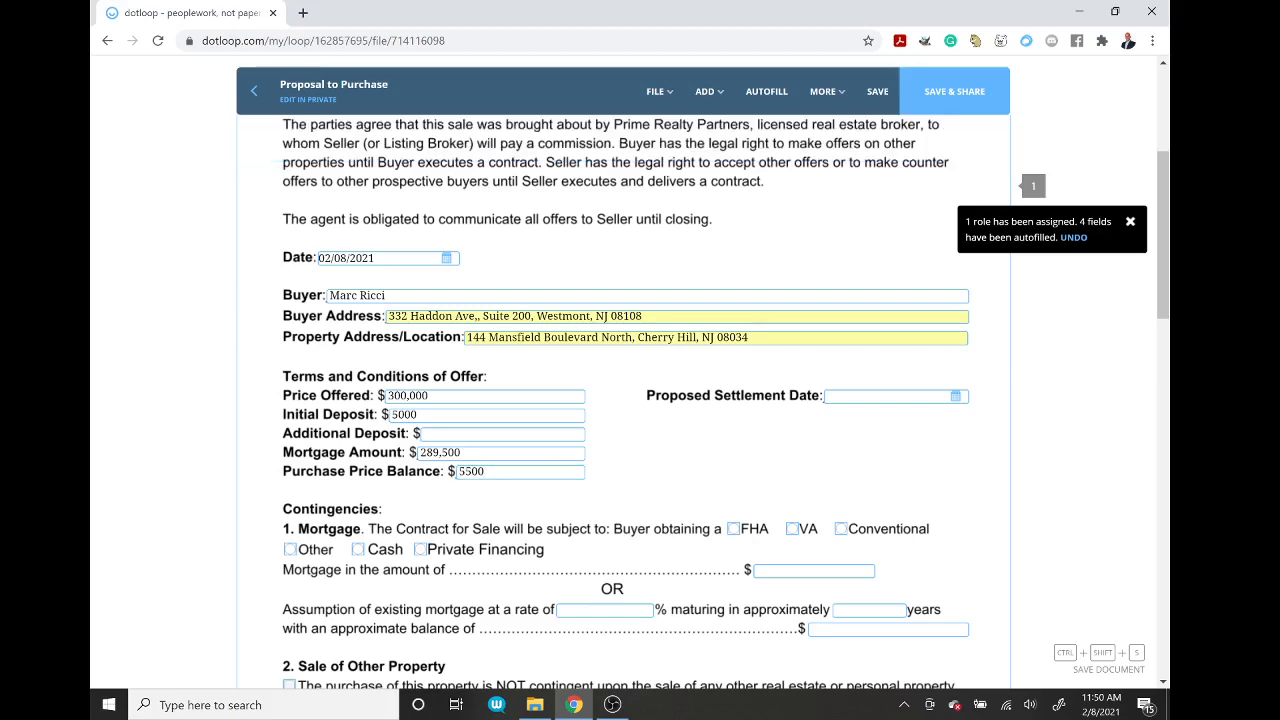
pyautogui.click(490, 472)
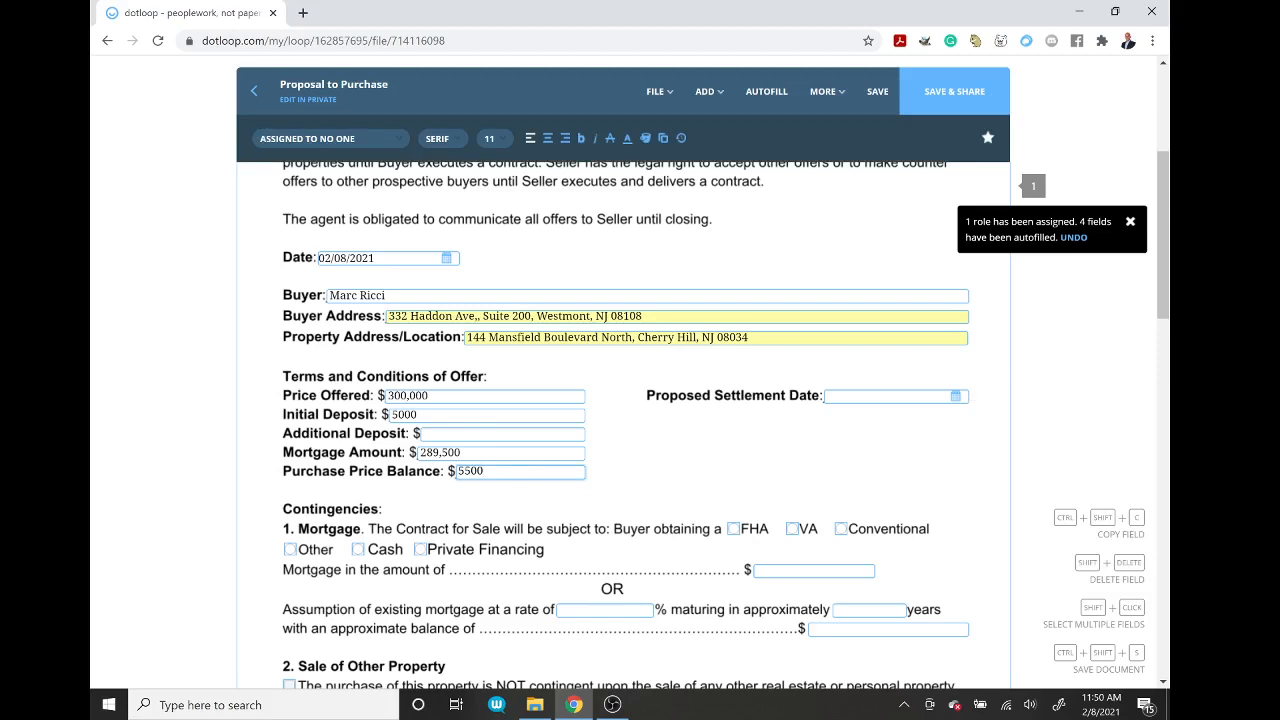
# Step: Choose March 5, 2021 in the Proposed Settlement Date calendar
pyautogui.click(955, 396)
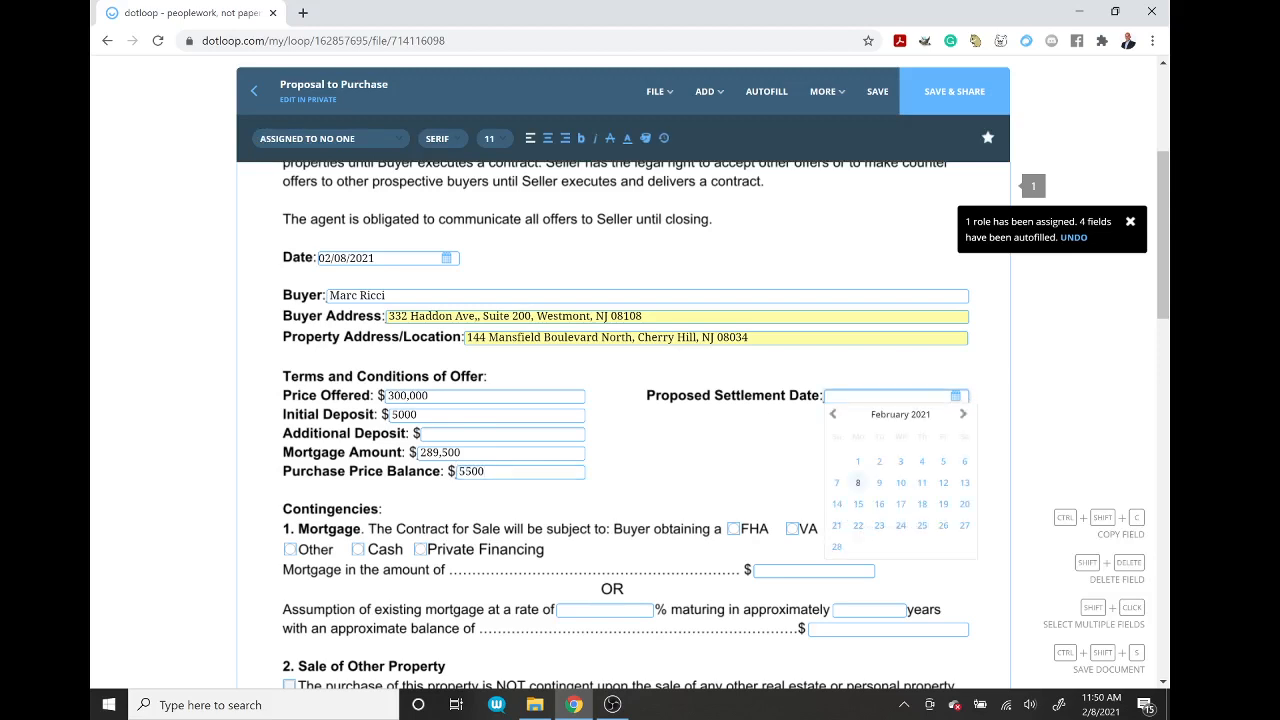
pyautogui.click(964, 418)
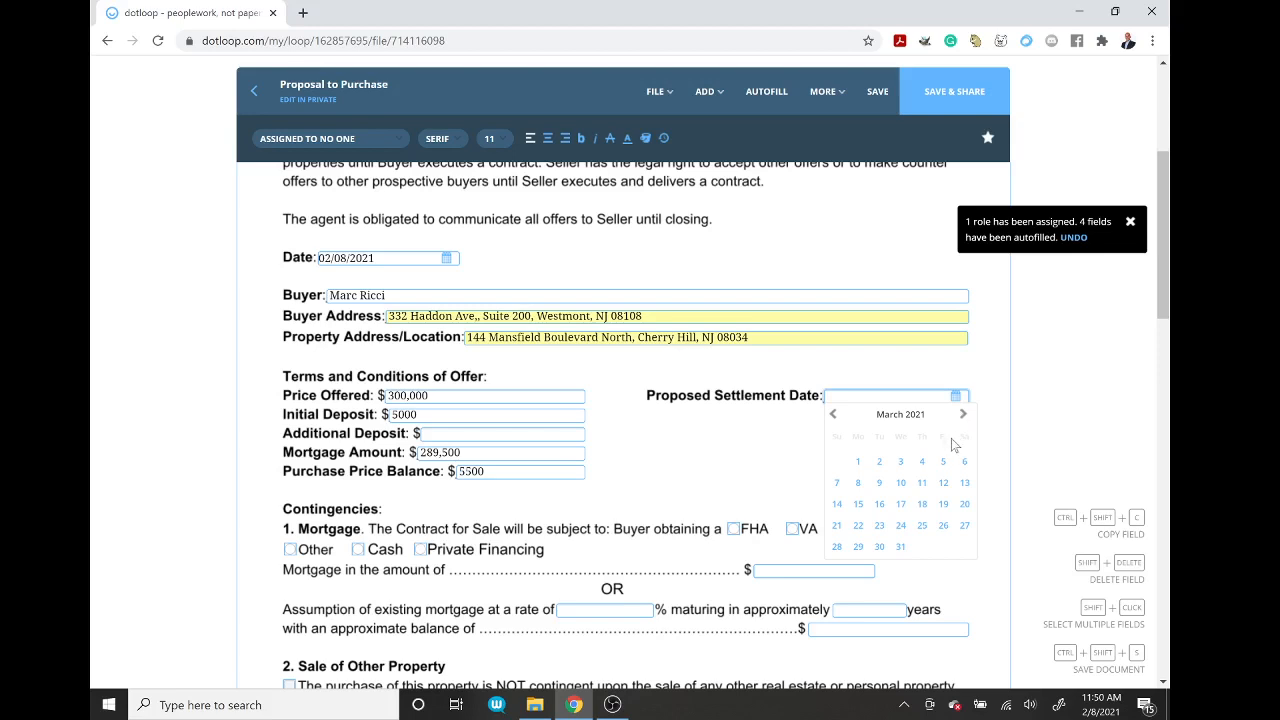
pyautogui.click(944, 463)
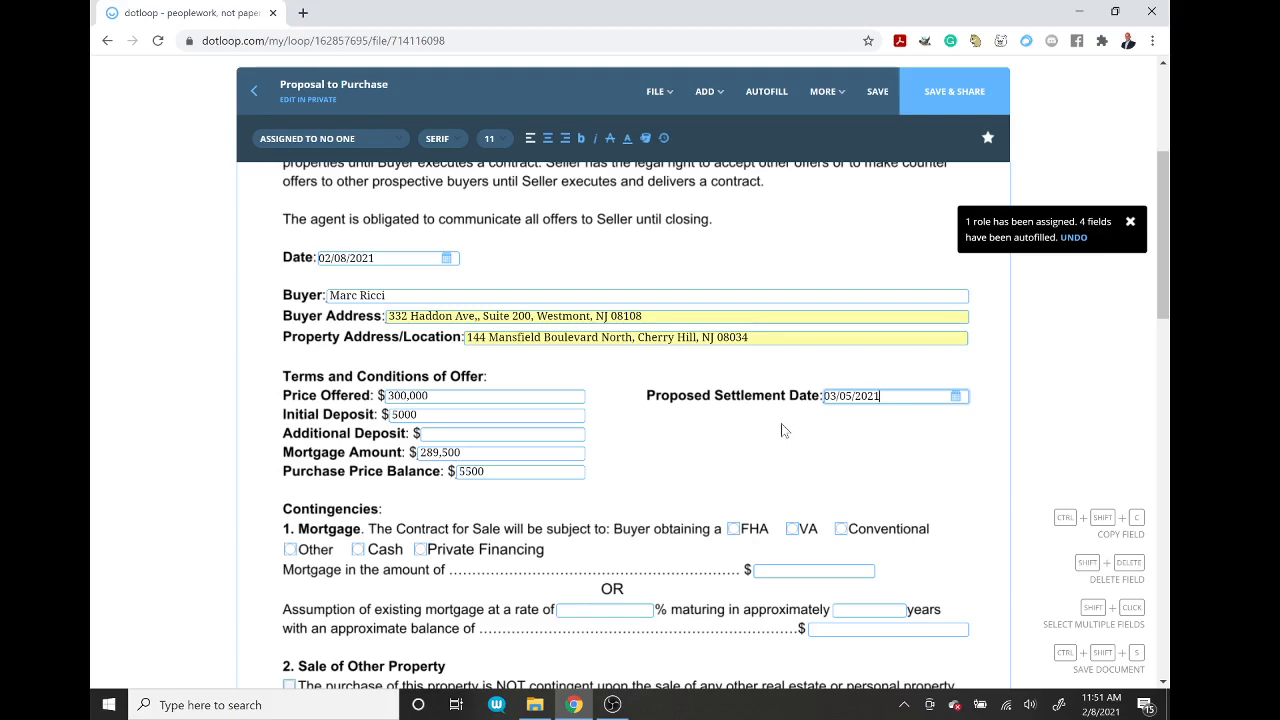
# Step: Tick FHA and enter 289,500 as the mortgage contingency amount
pyautogui.click(734, 531)
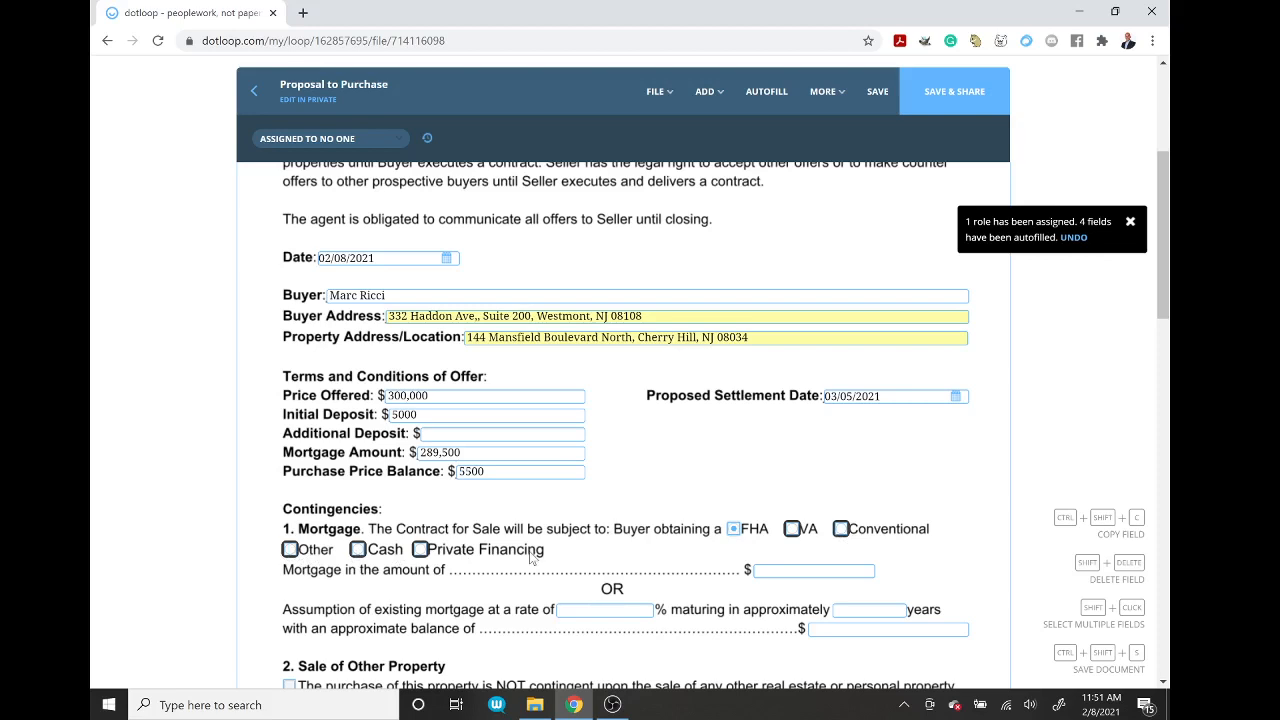
pyautogui.click(813, 571)
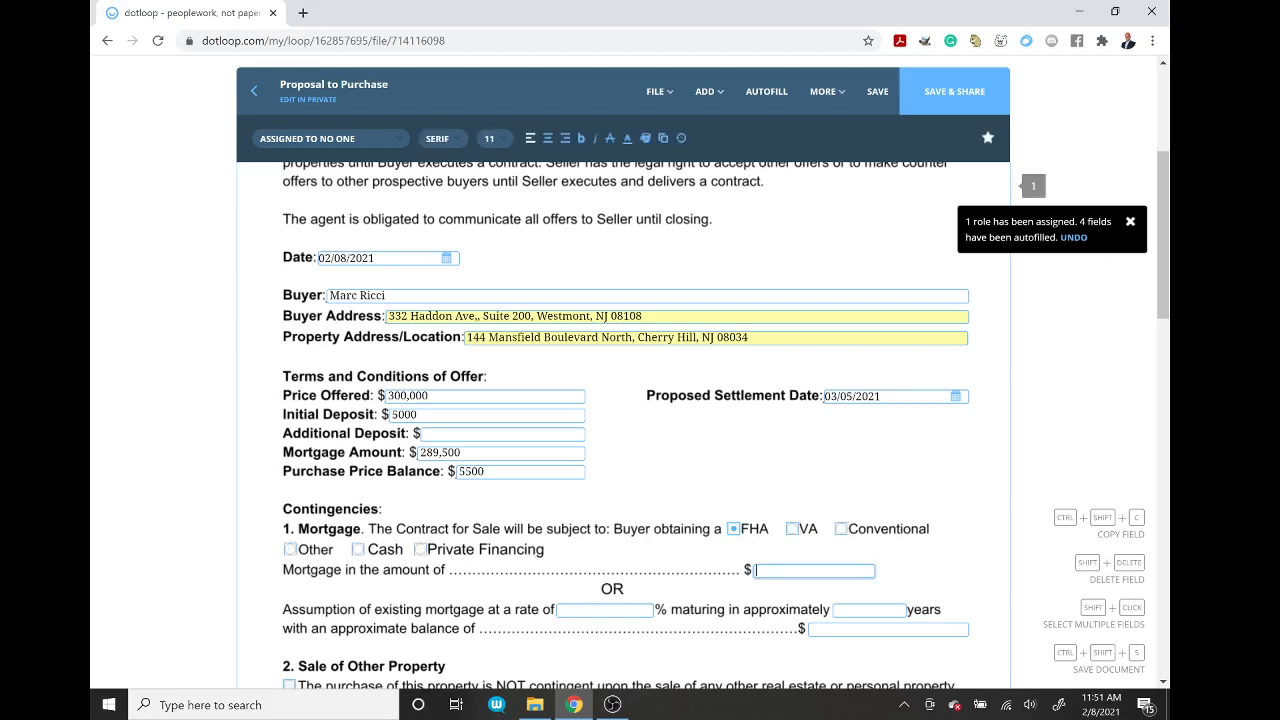
pyautogui.write('289,500')
pyautogui.scroll(-3, 1164, 316)
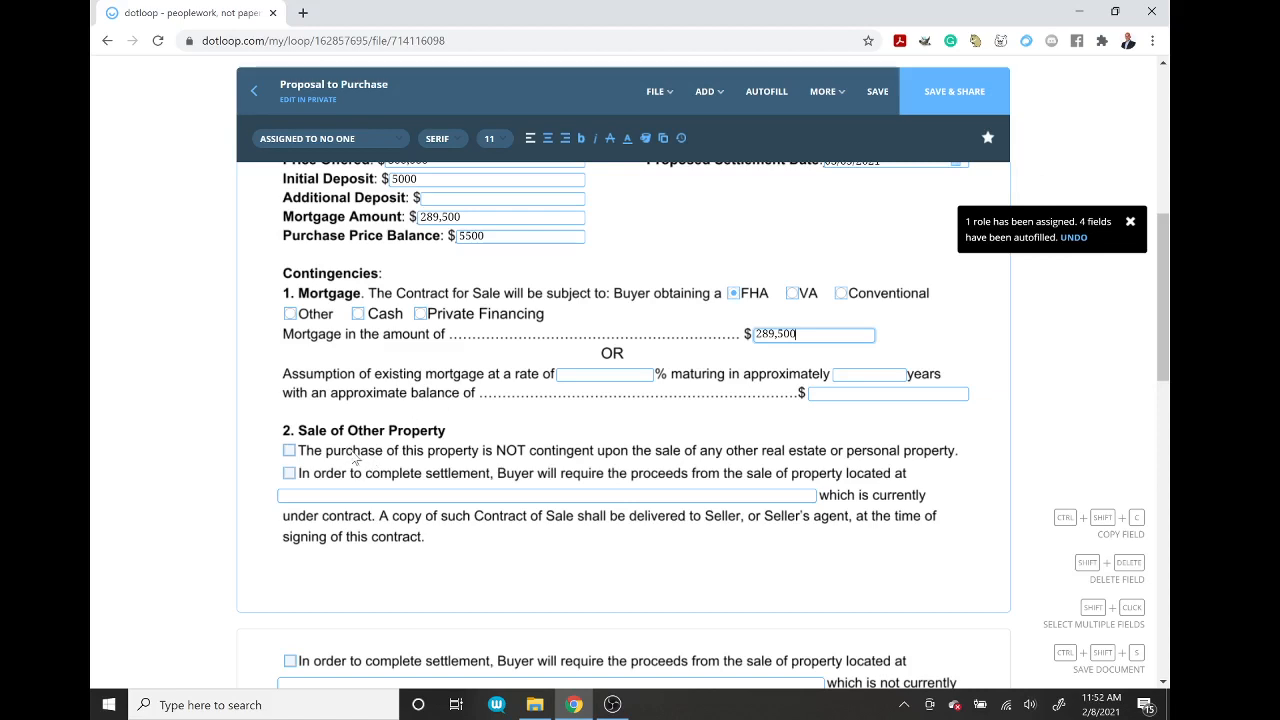
pyautogui.click(289, 451)
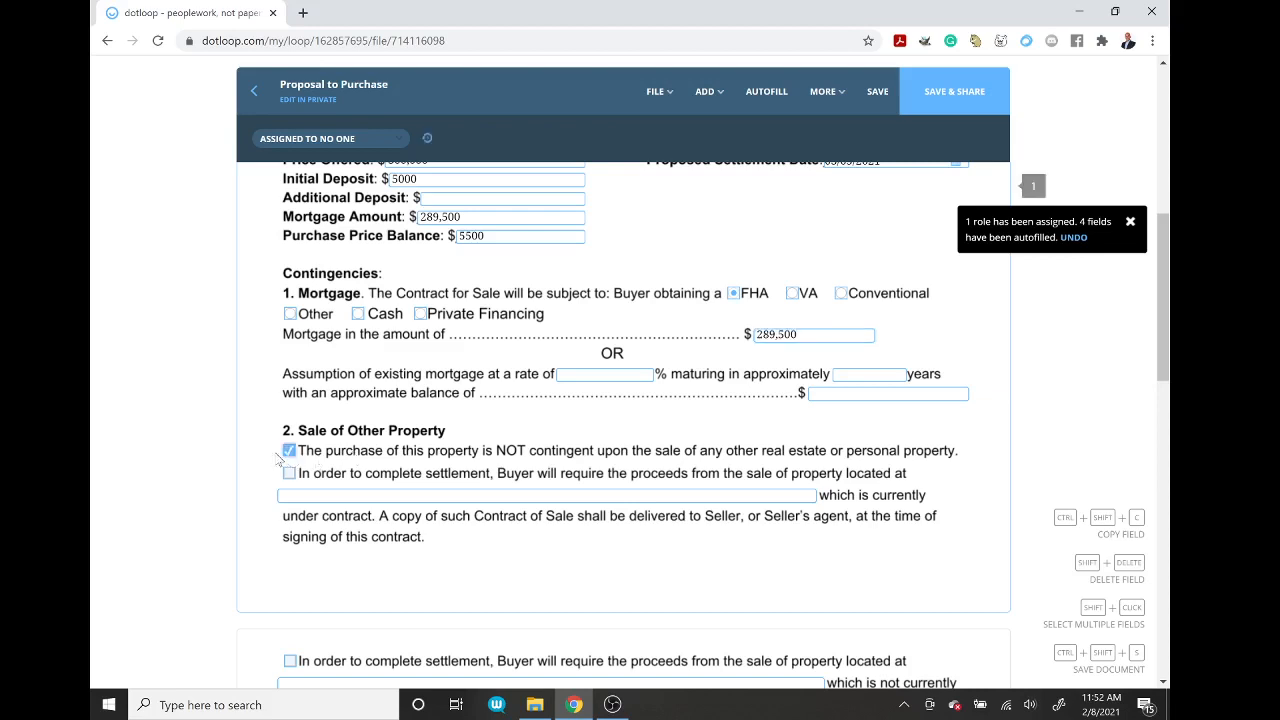
pyautogui.click(289, 452)
pyautogui.click(289, 473)
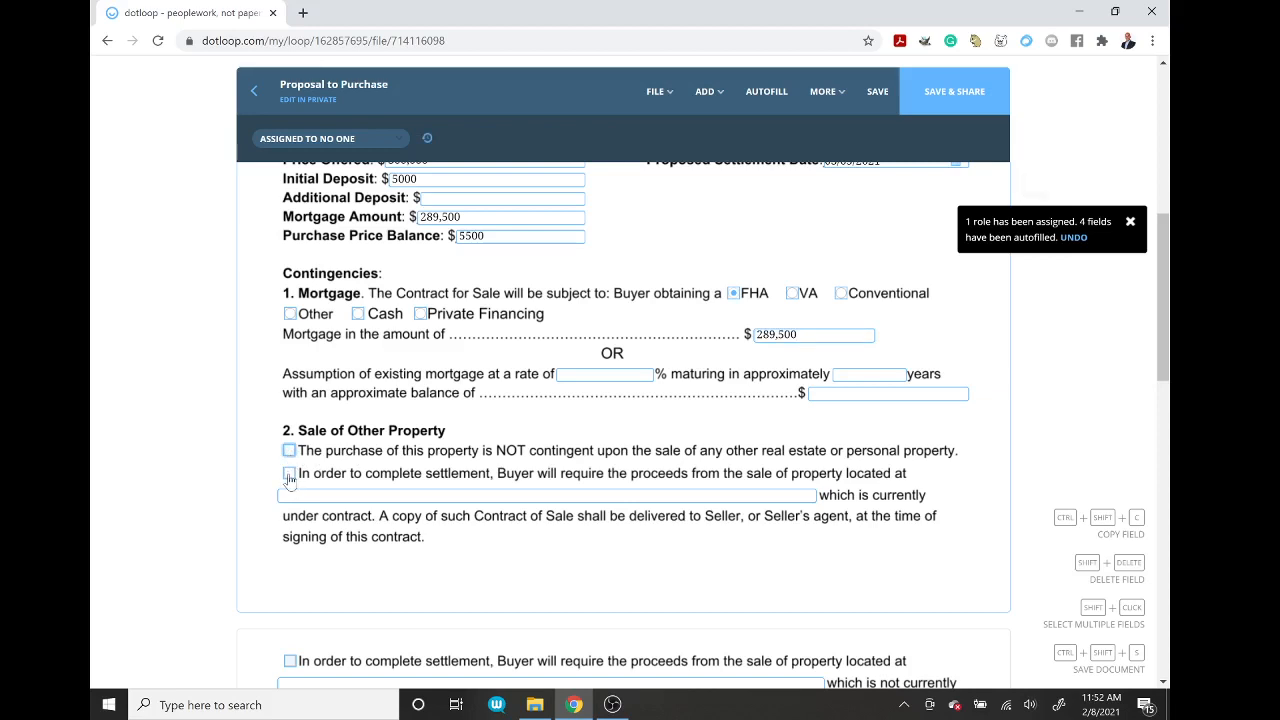
pyautogui.click(300, 495)
pyautogui.write('12')
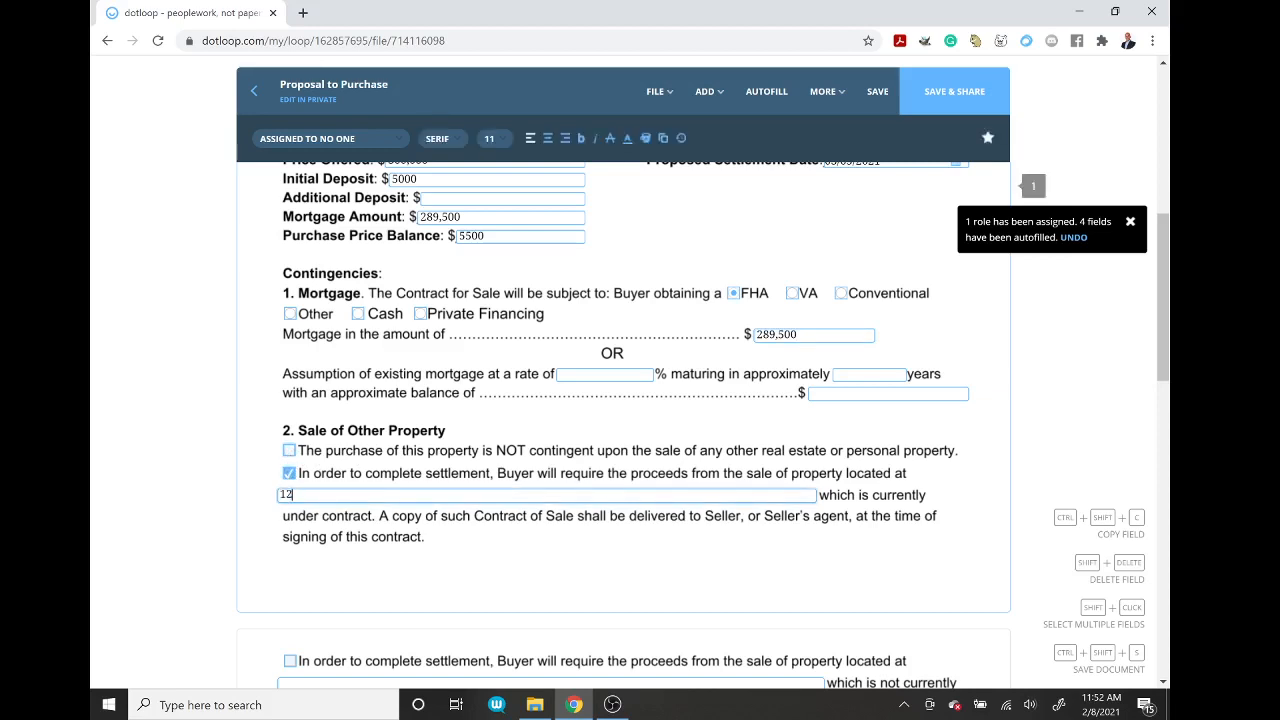
pyautogui.write('3 Main St, Che')
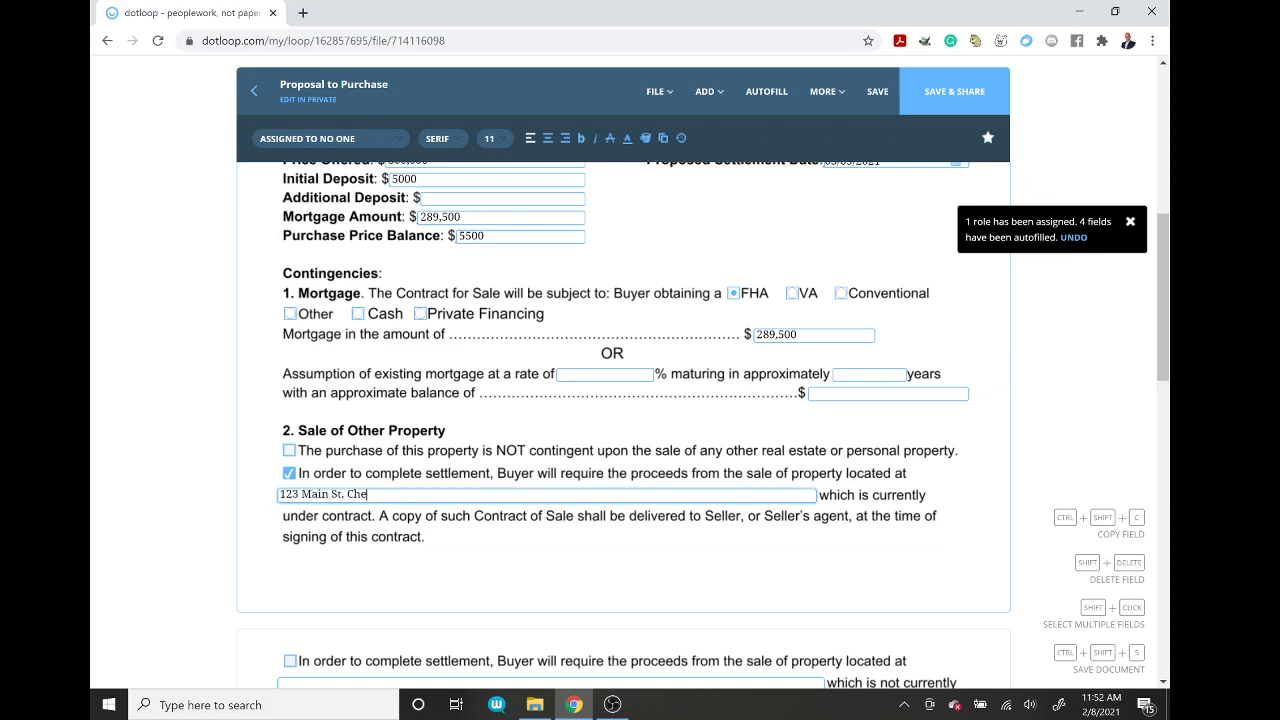
pyautogui.write('rry Hill, NJ 08003')
pyautogui.click(289, 473)
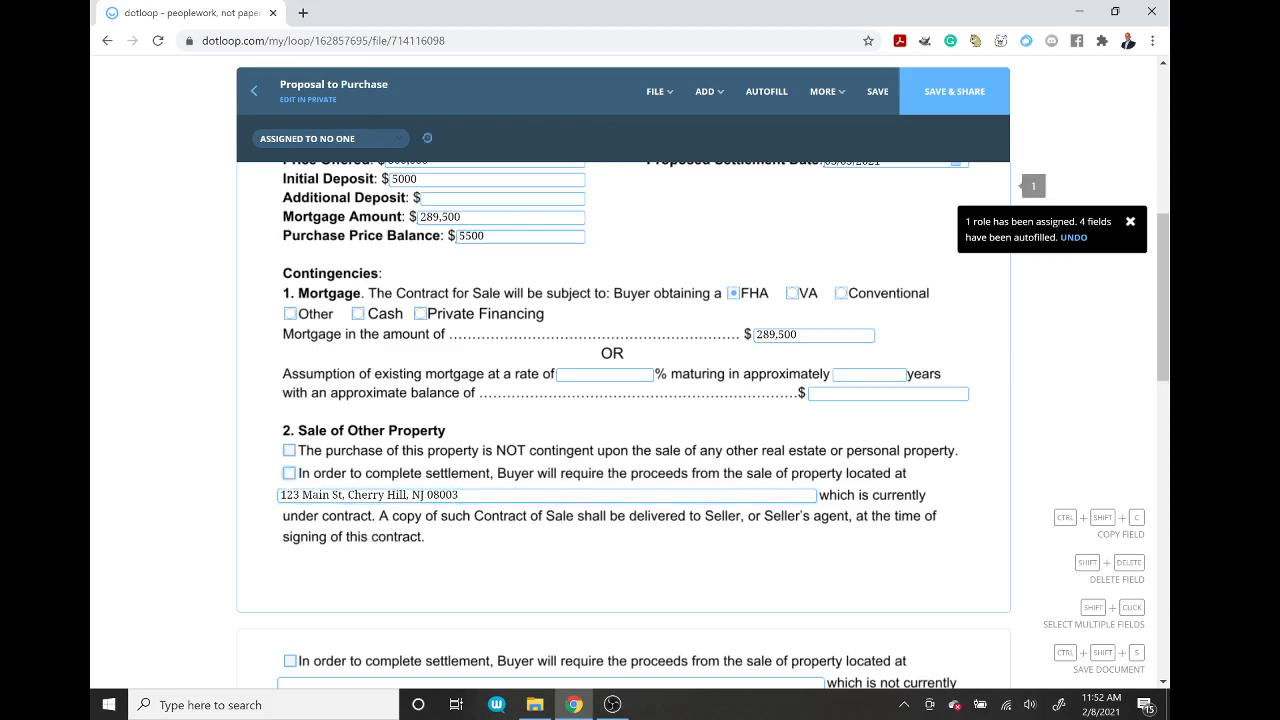
pyautogui.press('Tab')
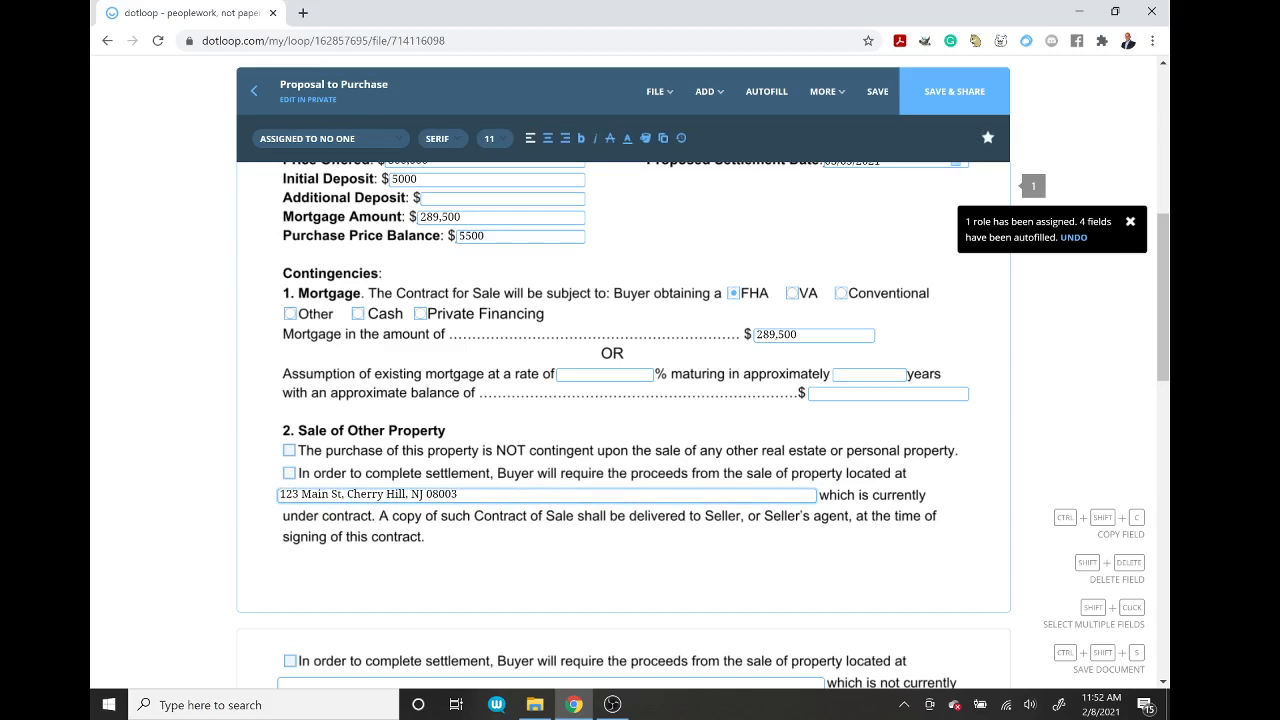
pyautogui.moveTo(464, 495); pyautogui.dragTo(275, 501)
pyautogui.press('BackSpace')
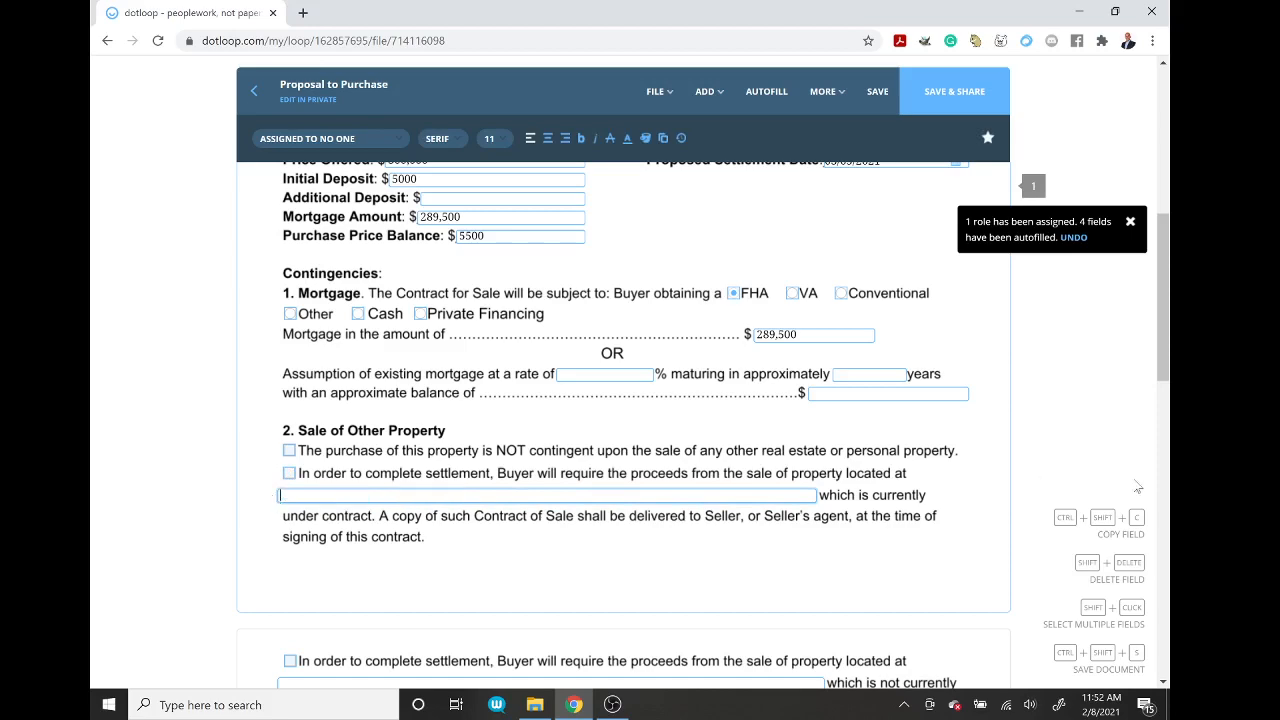
# Step: Choose the not-under-contract sale contingency and enter the other property's address
pyautogui.scroll(-1, 1165, 410)
pyautogui.scroll(-3, 1165, 410)
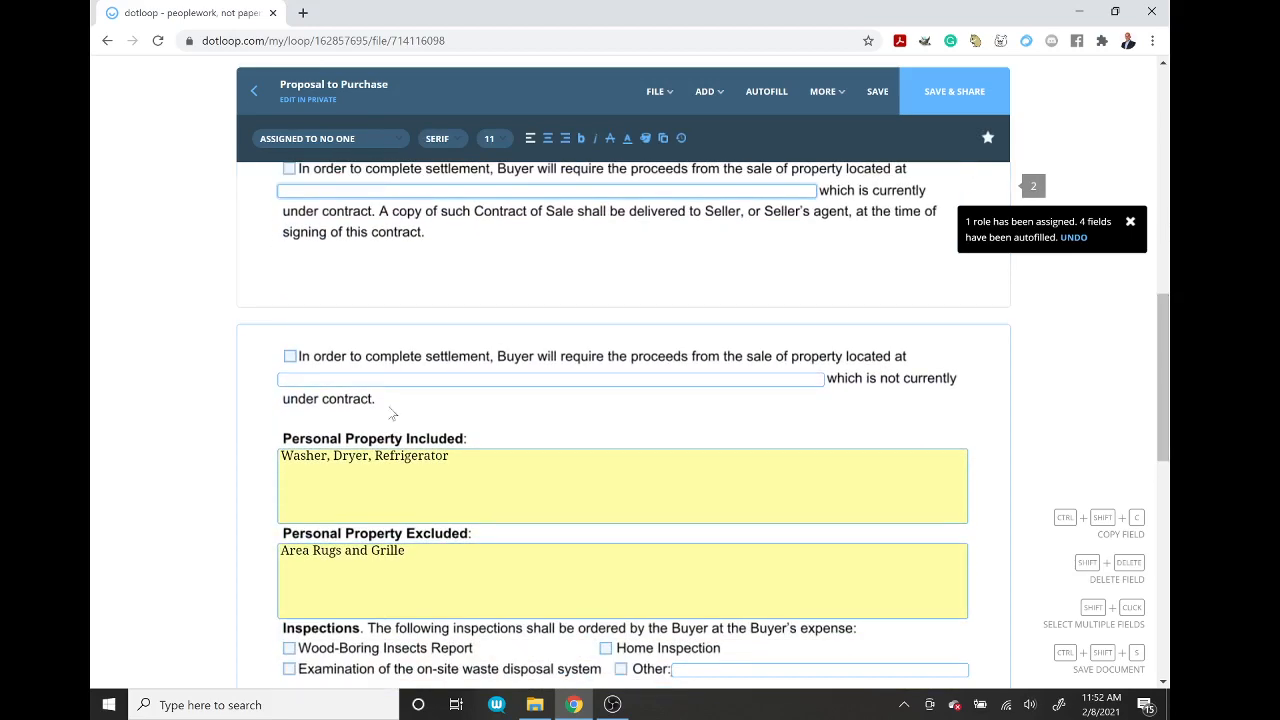
pyautogui.click(290, 357)
pyautogui.click(292, 379)
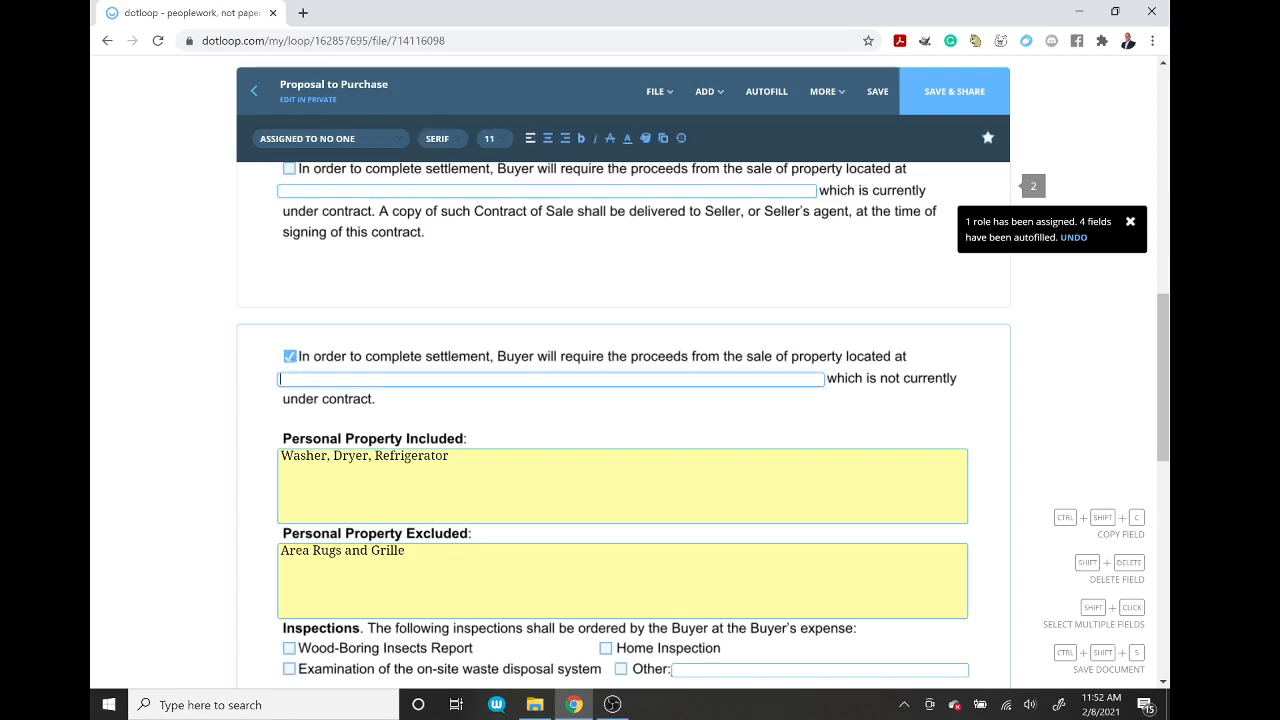
pyautogui.write('123 Main St')
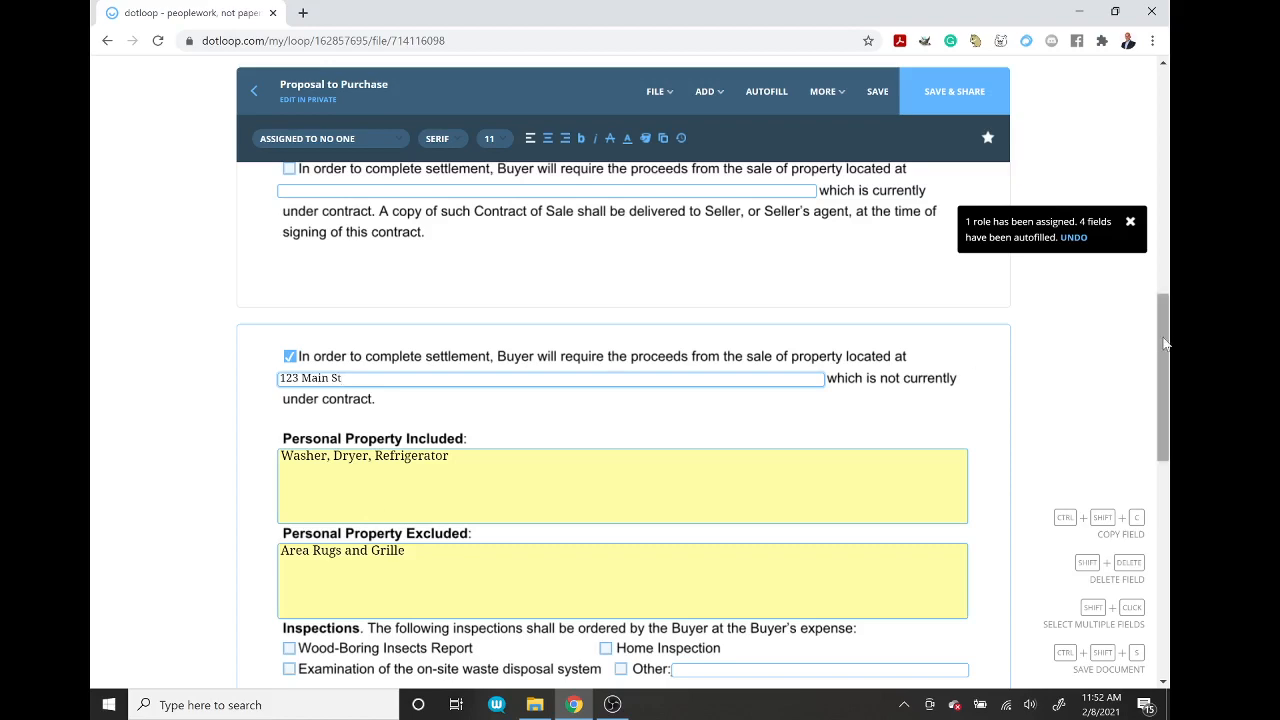
# Step: Order buyer home, waste-disposal and radon inspections, and seller water analysis and Termite inspections
pyautogui.moveTo(1164, 343); pyautogui.dragTo(1164, 425)
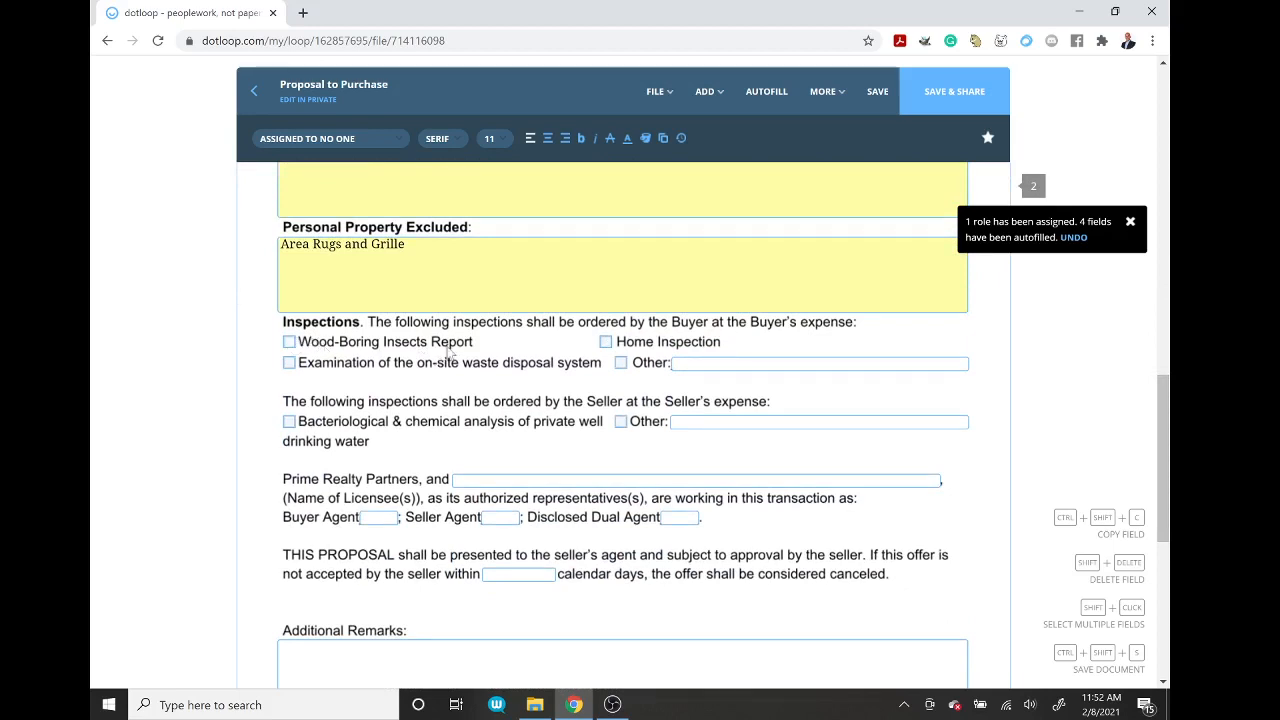
pyautogui.click(290, 343)
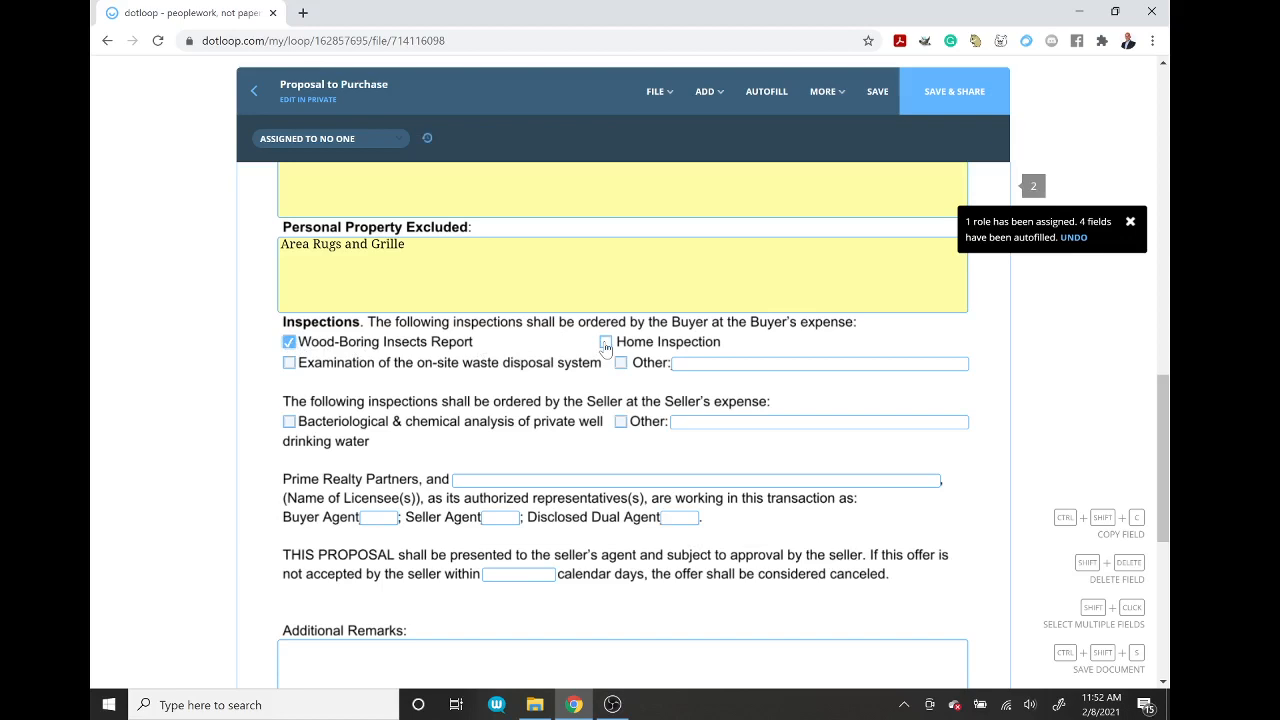
pyautogui.click(606, 344)
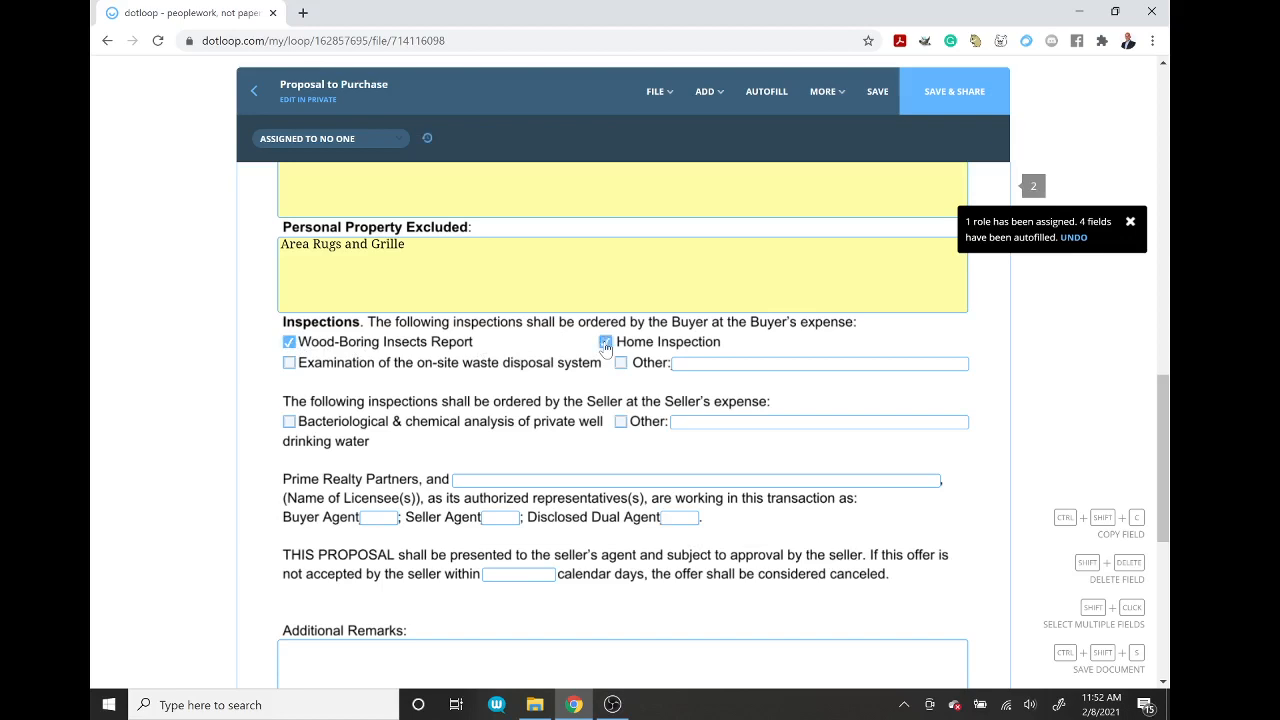
pyautogui.click(289, 365)
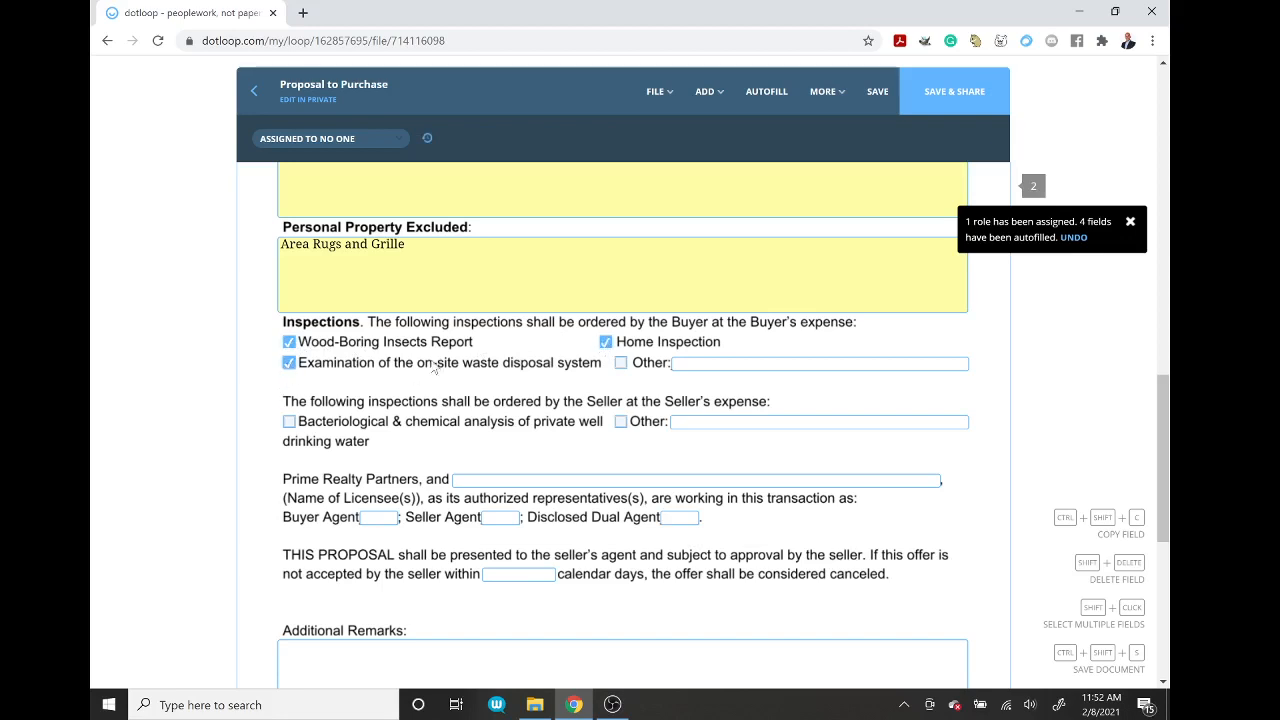
pyautogui.click(620, 366)
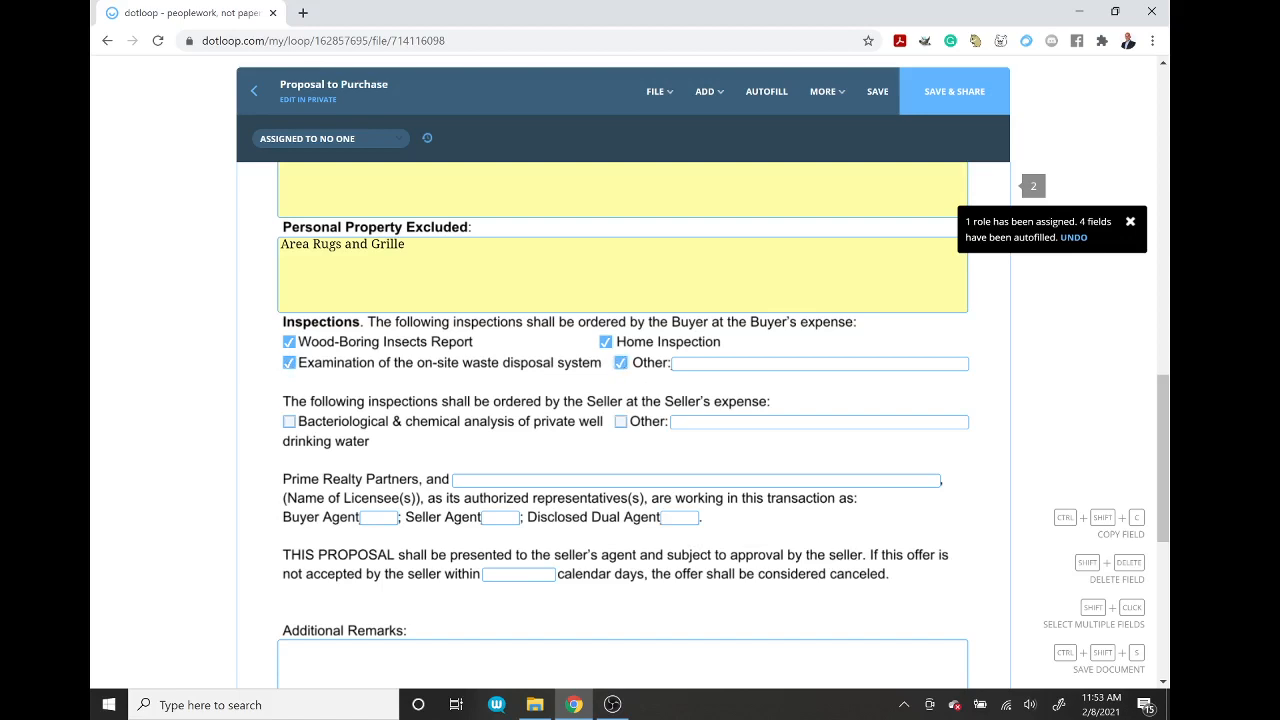
pyautogui.click(700, 364)
pyautogui.write('radon')
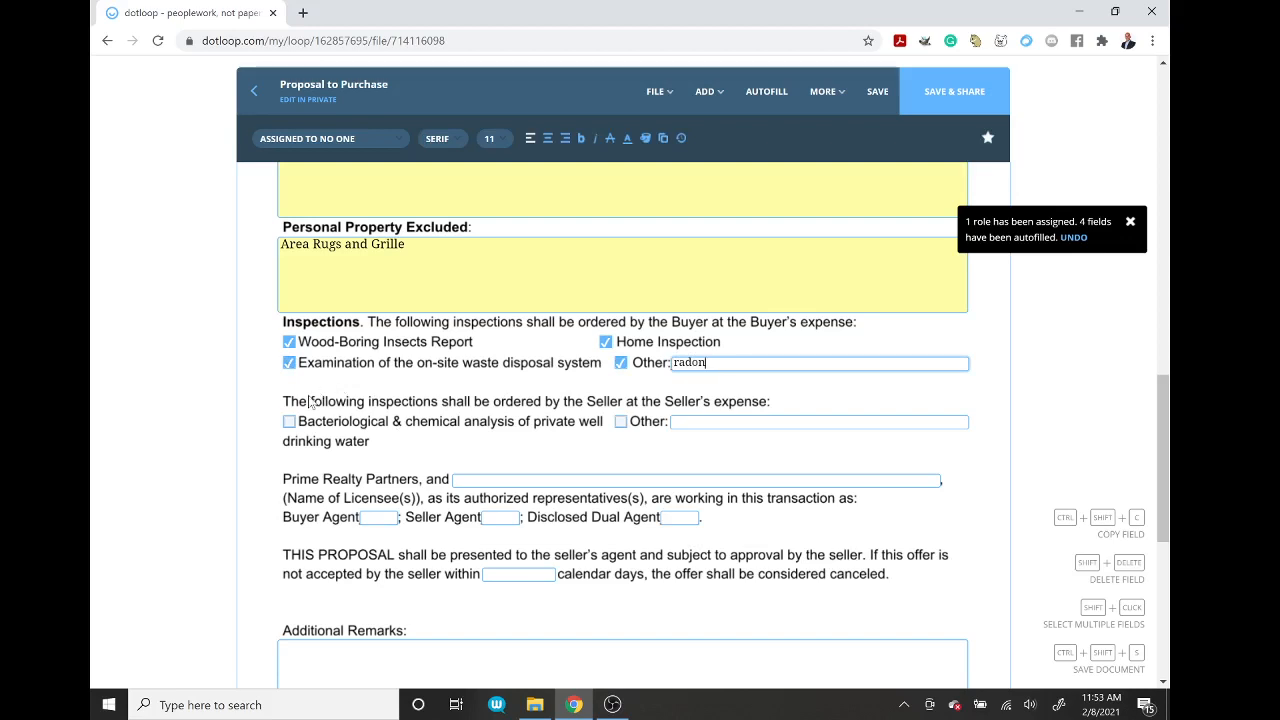
pyautogui.click(289, 422)
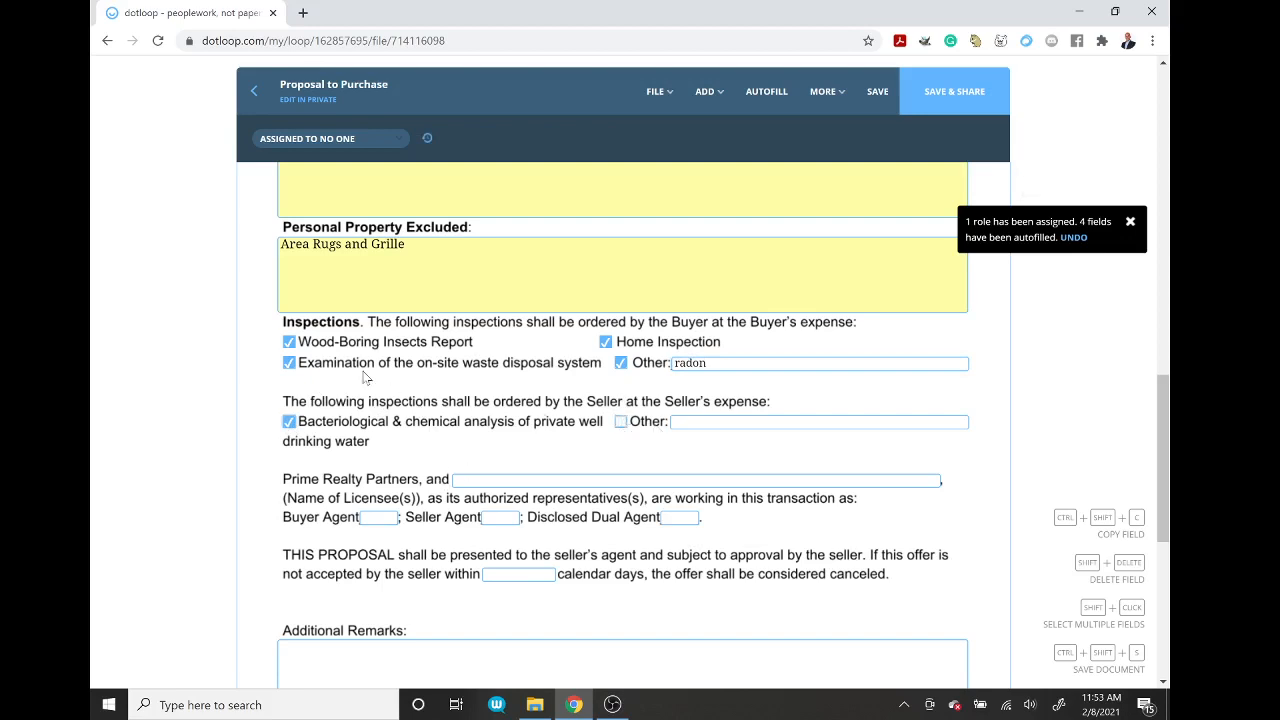
pyautogui.click(289, 342)
pyautogui.click(620, 423)
pyautogui.click(675, 421)
pyautogui.write('Termite')
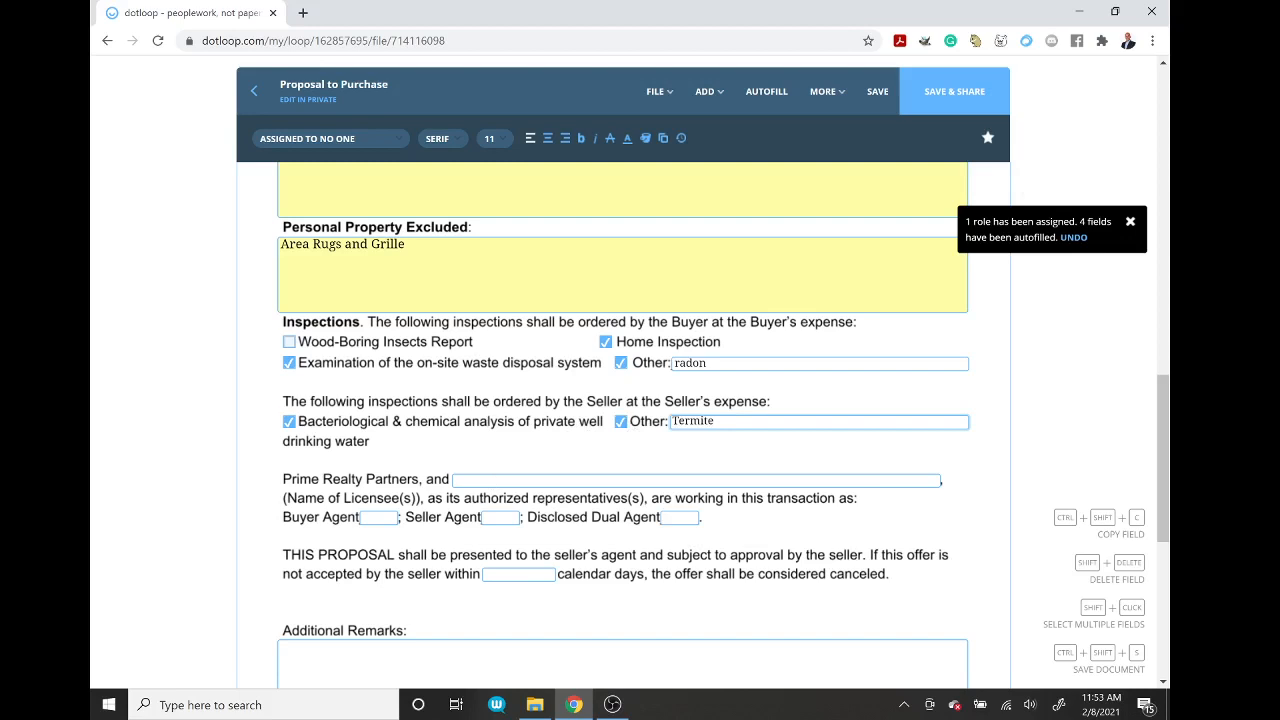
# Step: Enter the licensee's name, mark Buyer Agent X, and set the offer's acceptance days
pyautogui.click(520, 481)
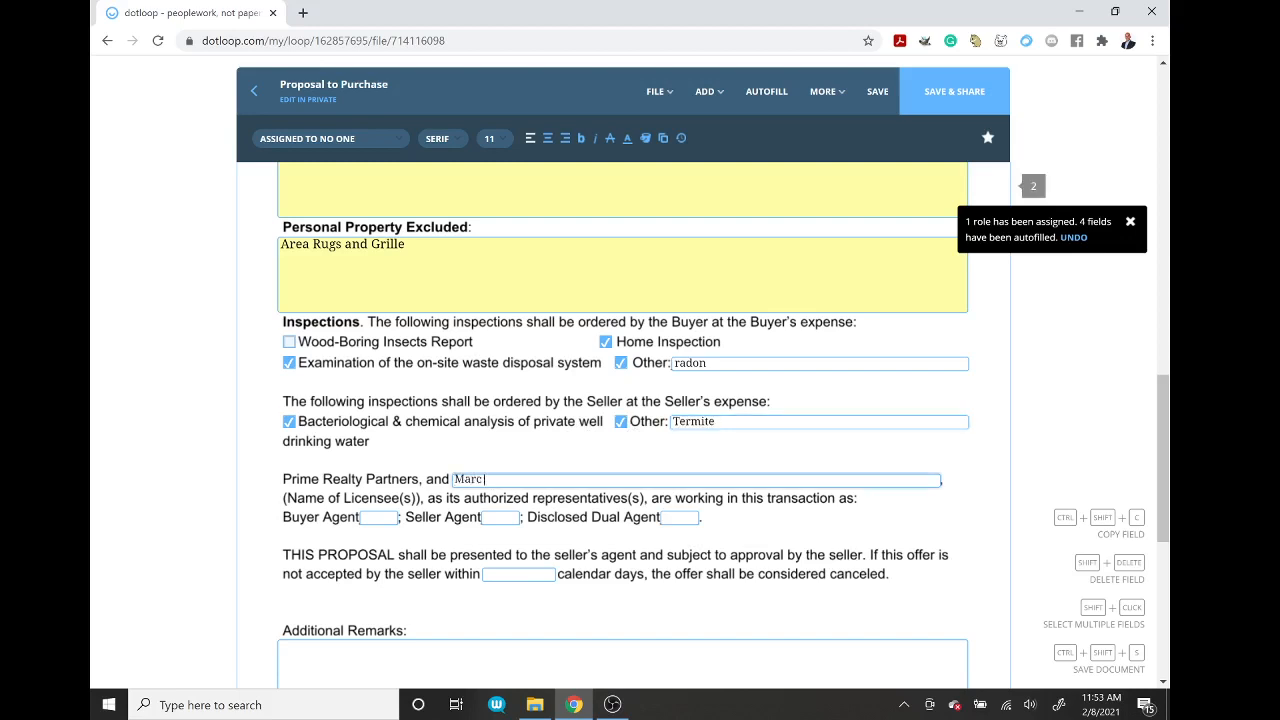
pyautogui.click(384, 518)
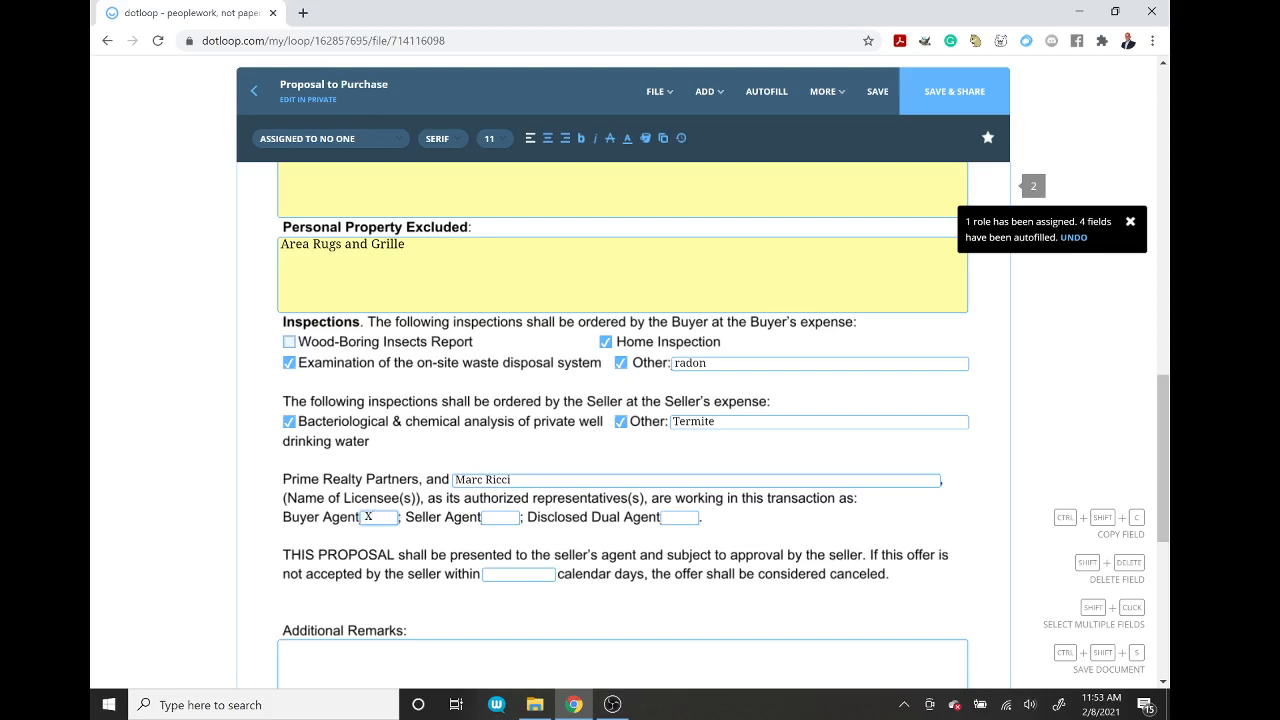
pyautogui.click(500, 574)
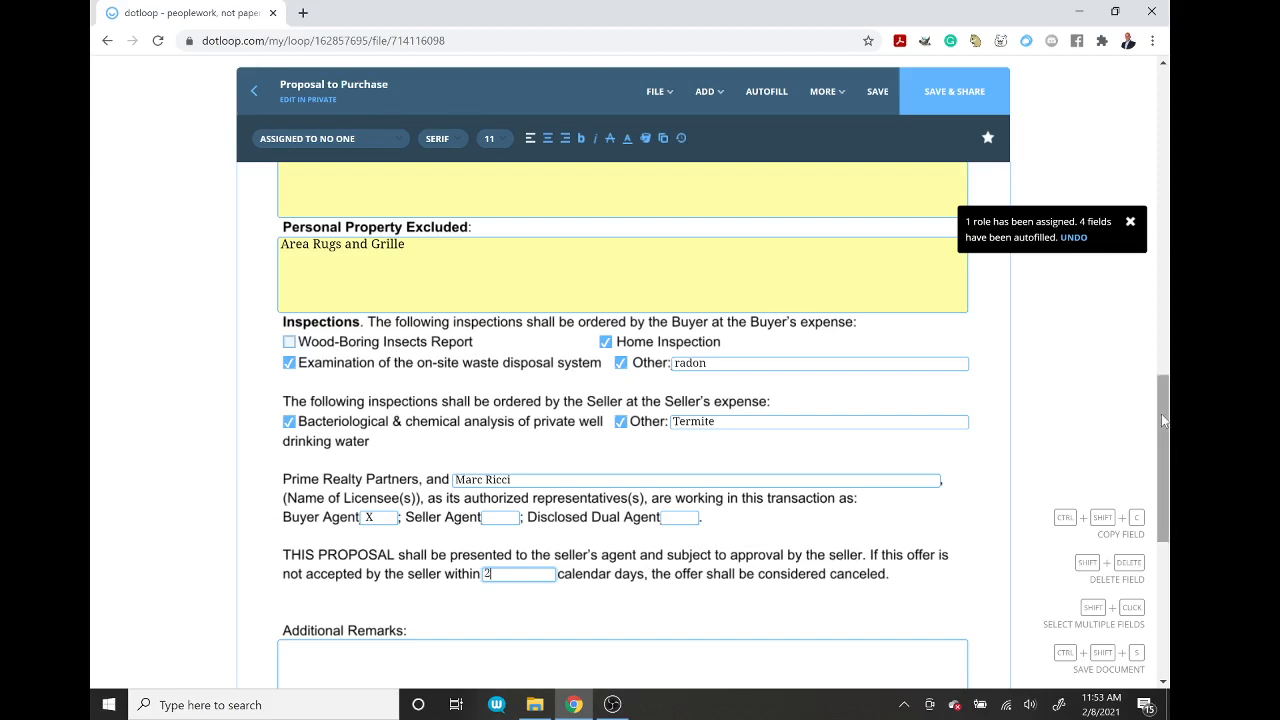
# Step: Enter 'Seller to pay $5000 towards Buyers closing costs at the time of settlement' in Additional Remarks
pyautogui.moveTo(1160, 412); pyautogui.dragTo(1163, 512)
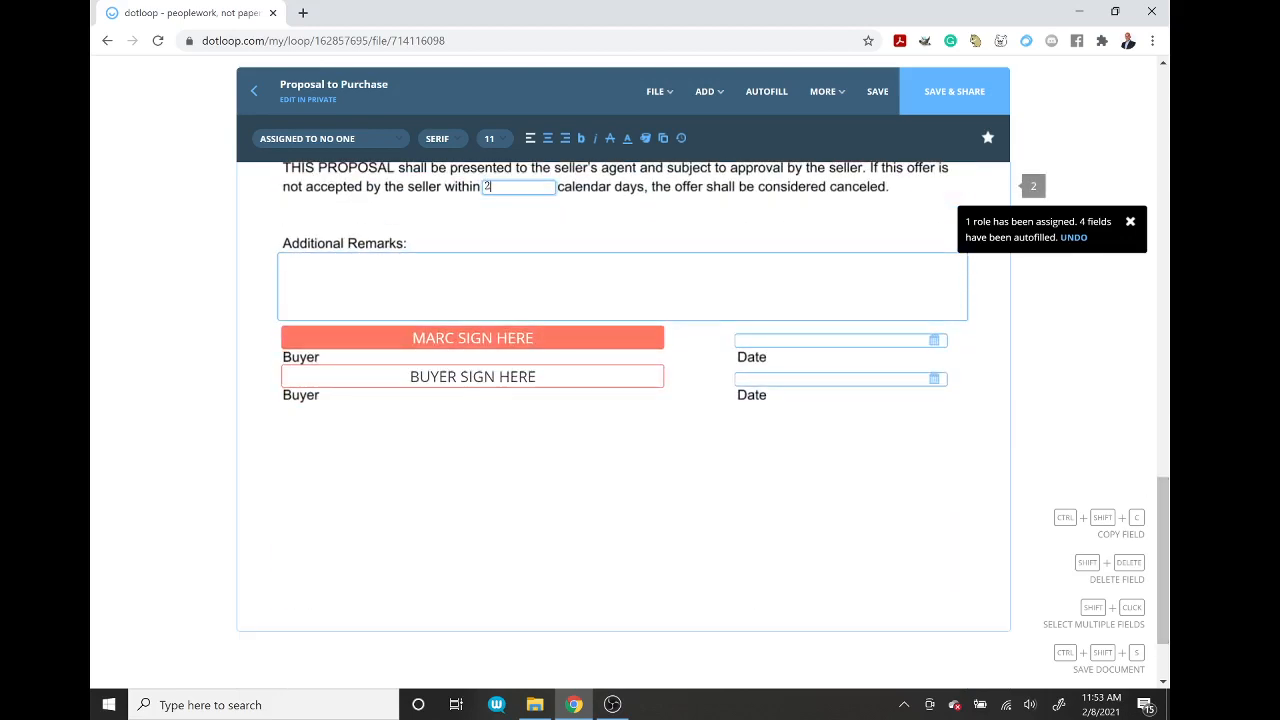
pyautogui.click(622, 287)
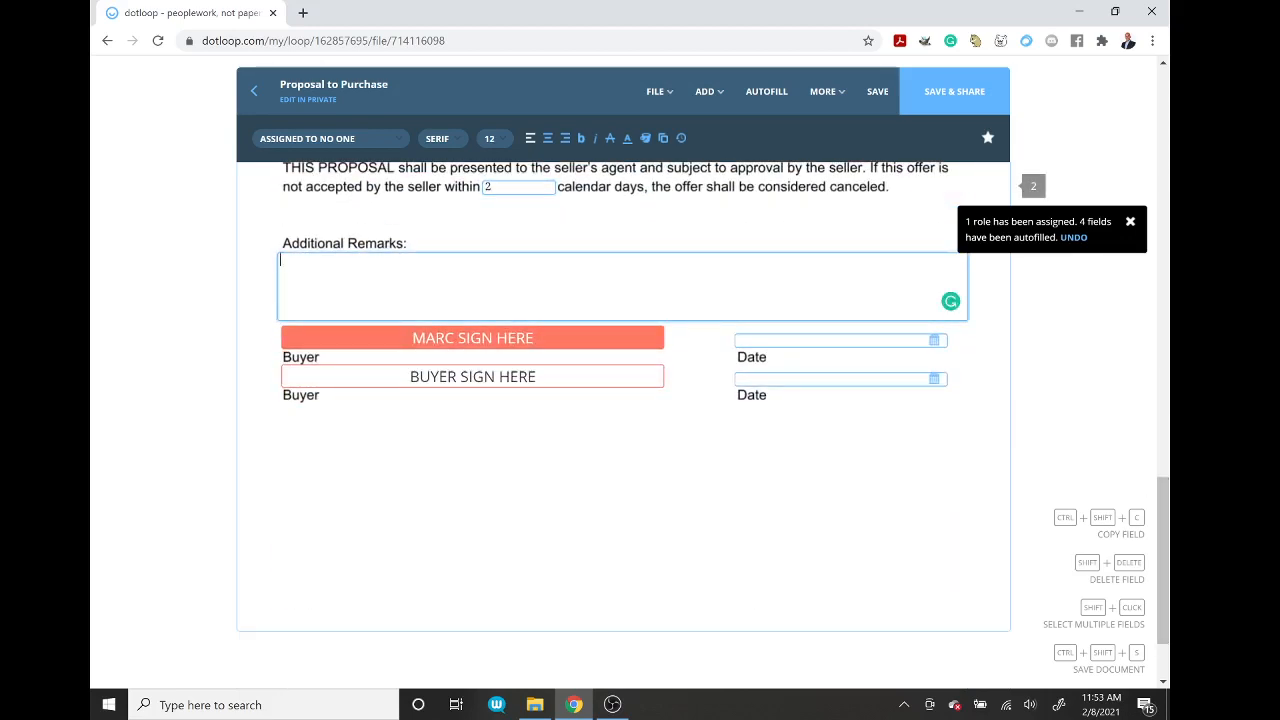
pyautogui.write('Seller')
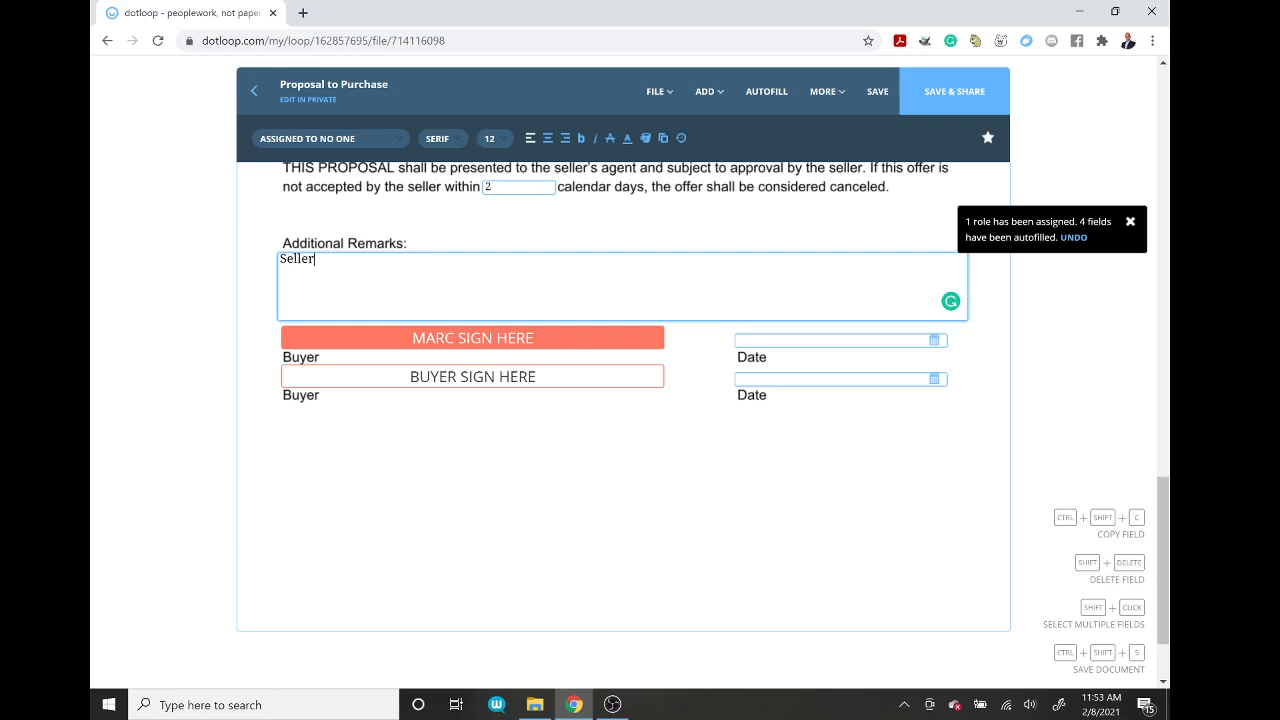
pyautogui.write(' to pay $5000 t')
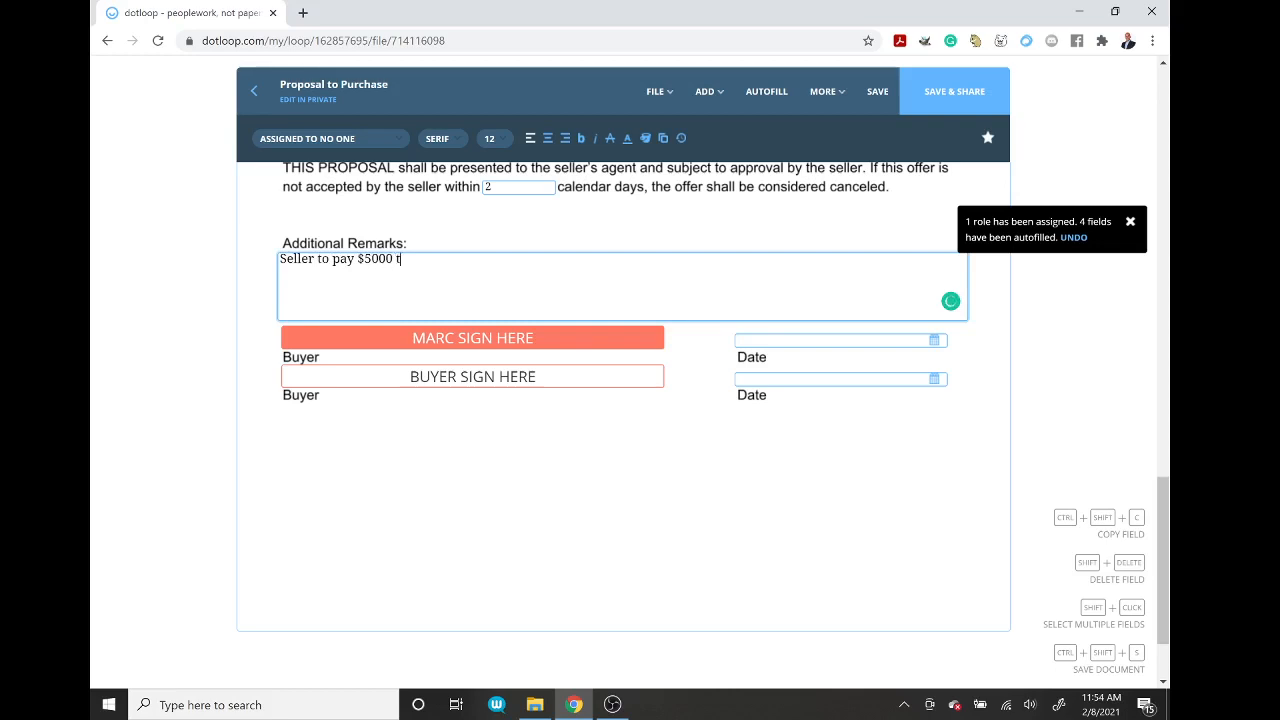
pyautogui.write('owads Bueyrs')
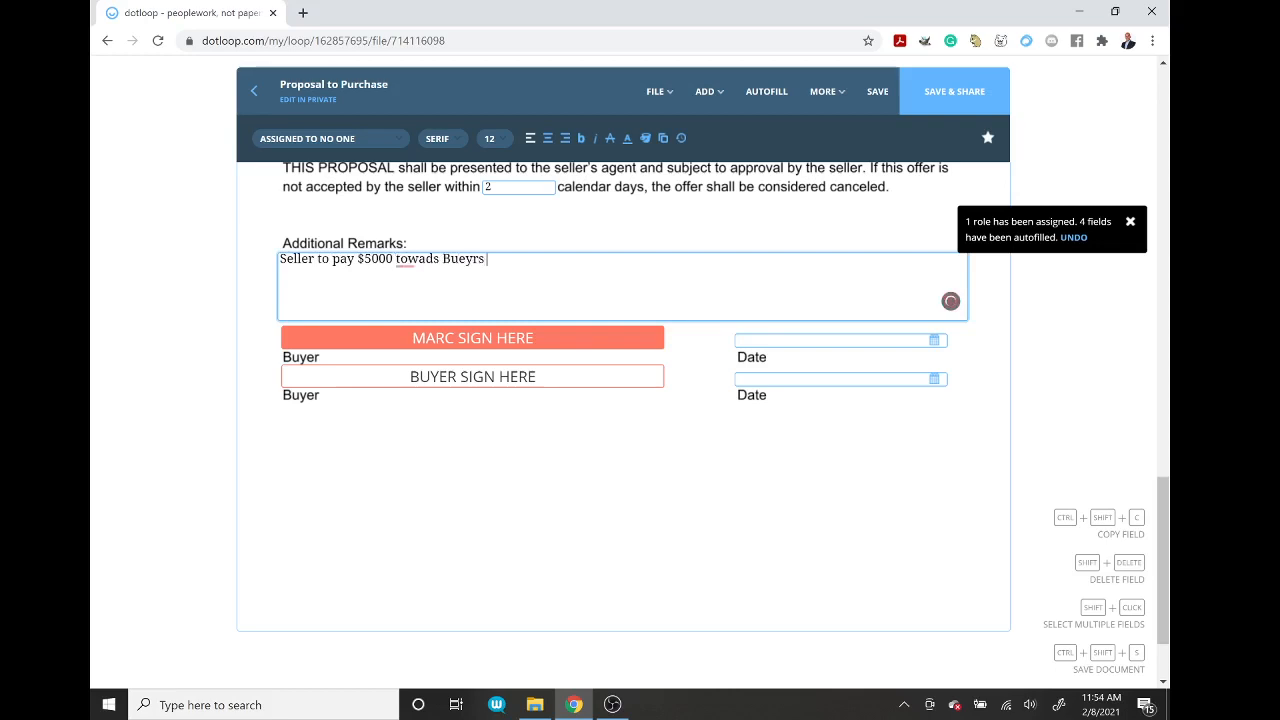
pyautogui.press('BackSpace')
pyautogui.press('BackSpace')
pyautogui.press('BackSpace')
pyautogui.press('BackSpace')
pyautogui.press('BackSpace')
pyautogui.write('yers closing costs')
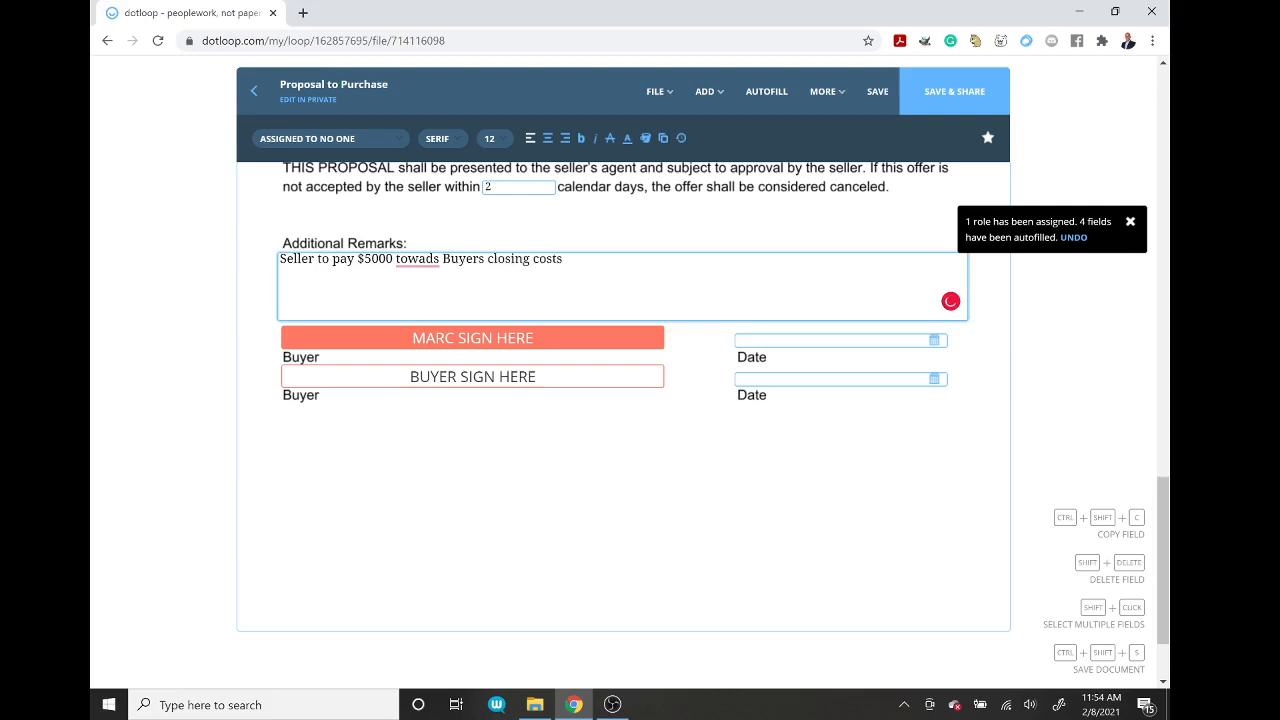
pyautogui.write(' at time of settlemen')
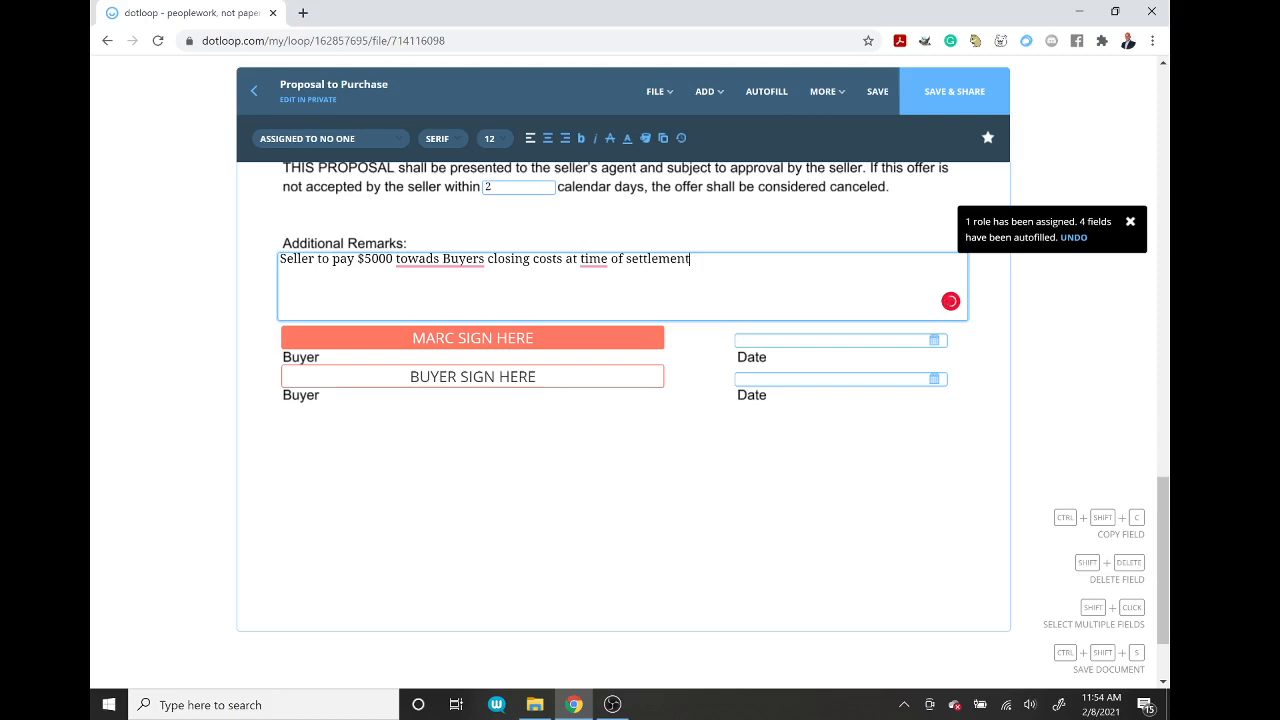
pyautogui.write('t')
pyautogui.moveTo(418, 262)
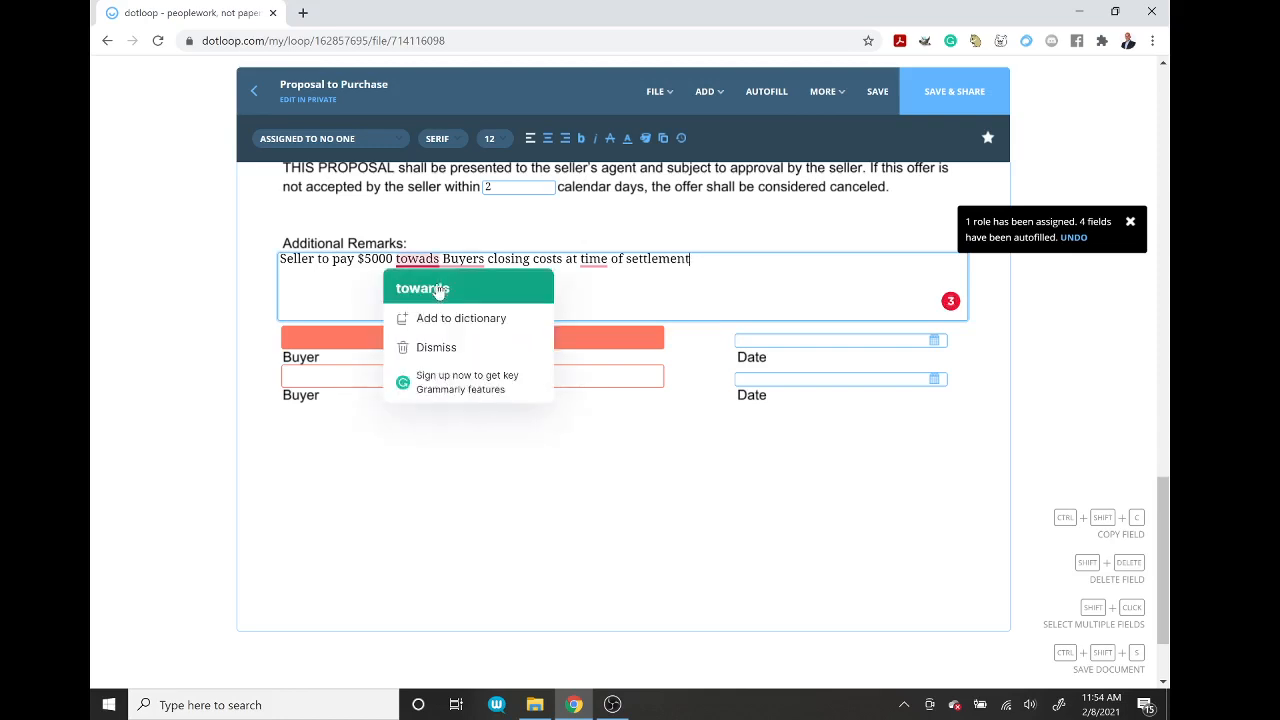
pyautogui.click(423, 286)
pyautogui.moveTo(600, 262)
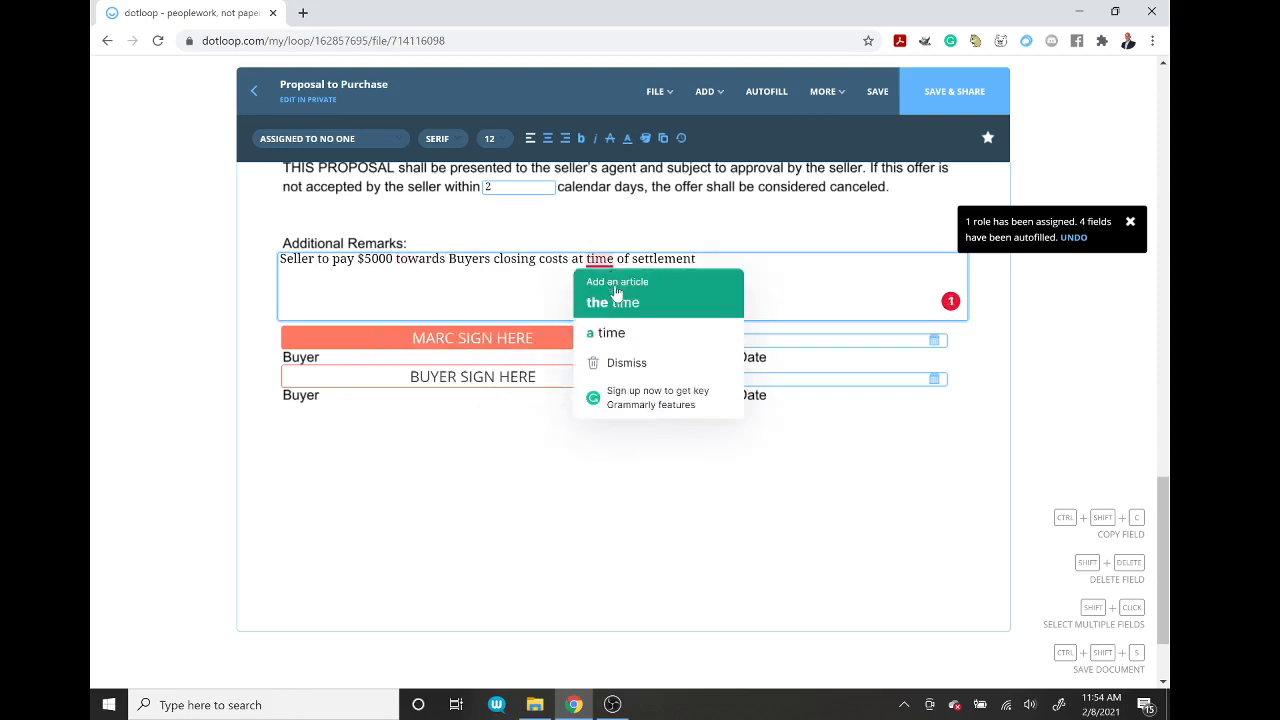
pyautogui.click(612, 297)
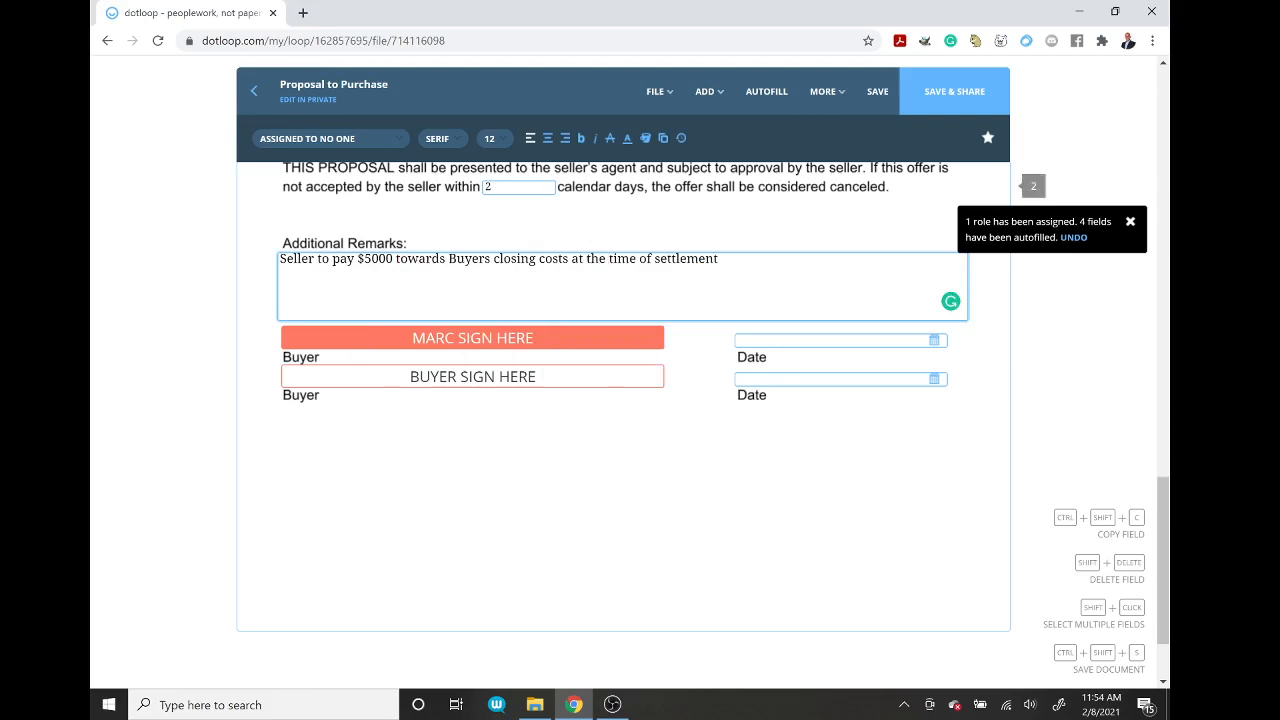
# Step: Add a second remark: 'Seller to provide buyer one year home warranty at time of settlement.'
pyautogui.press('Return')
pyautogui.write('Seller')
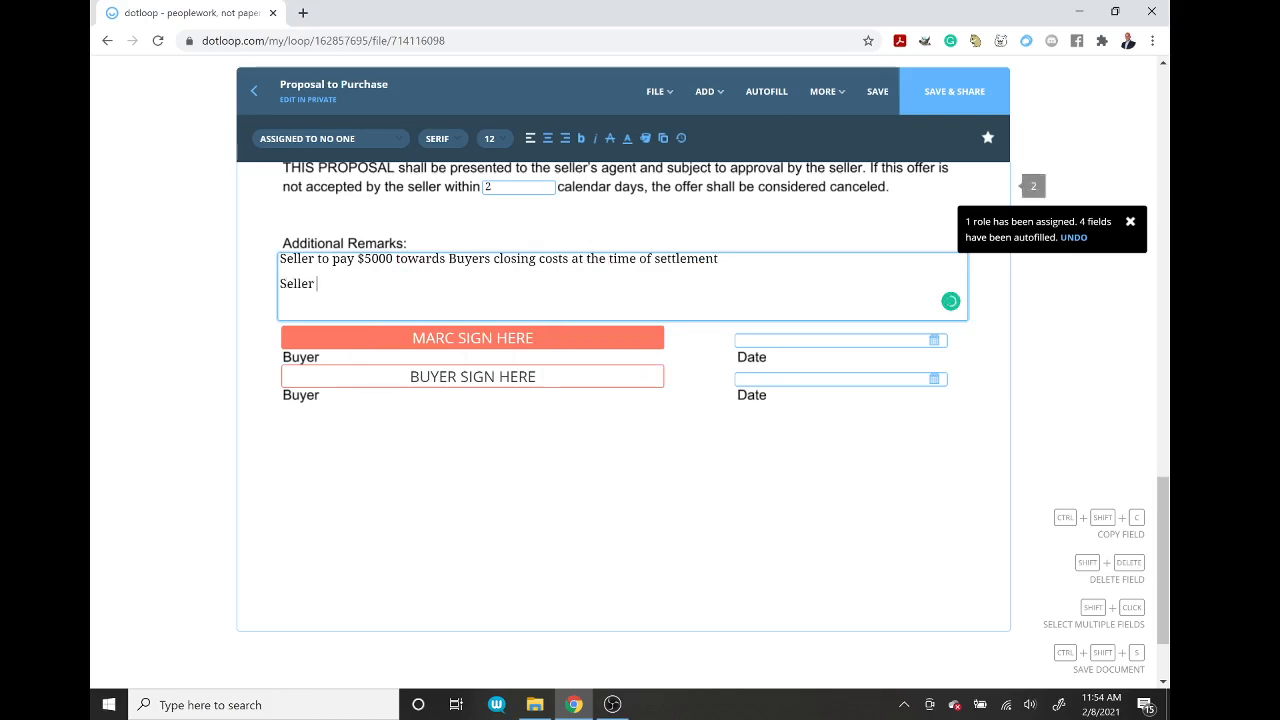
pyautogui.write(' to provide buyer ')
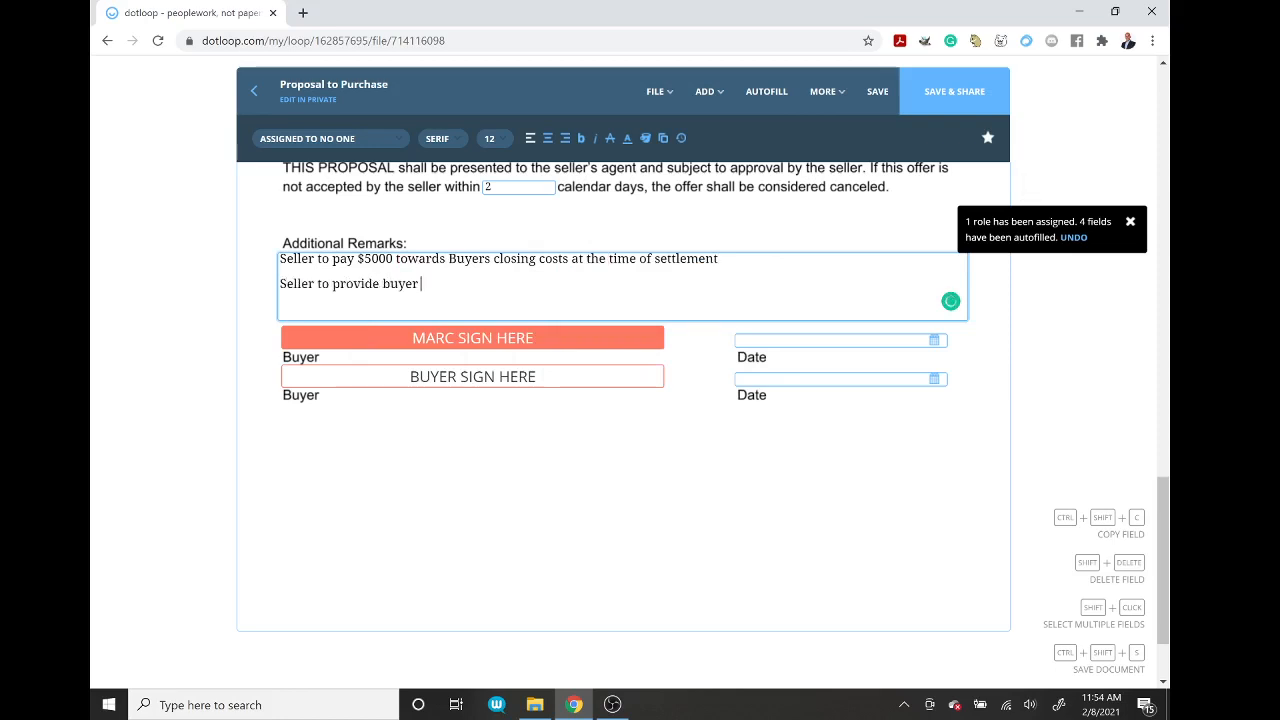
pyautogui.write('one year homw')
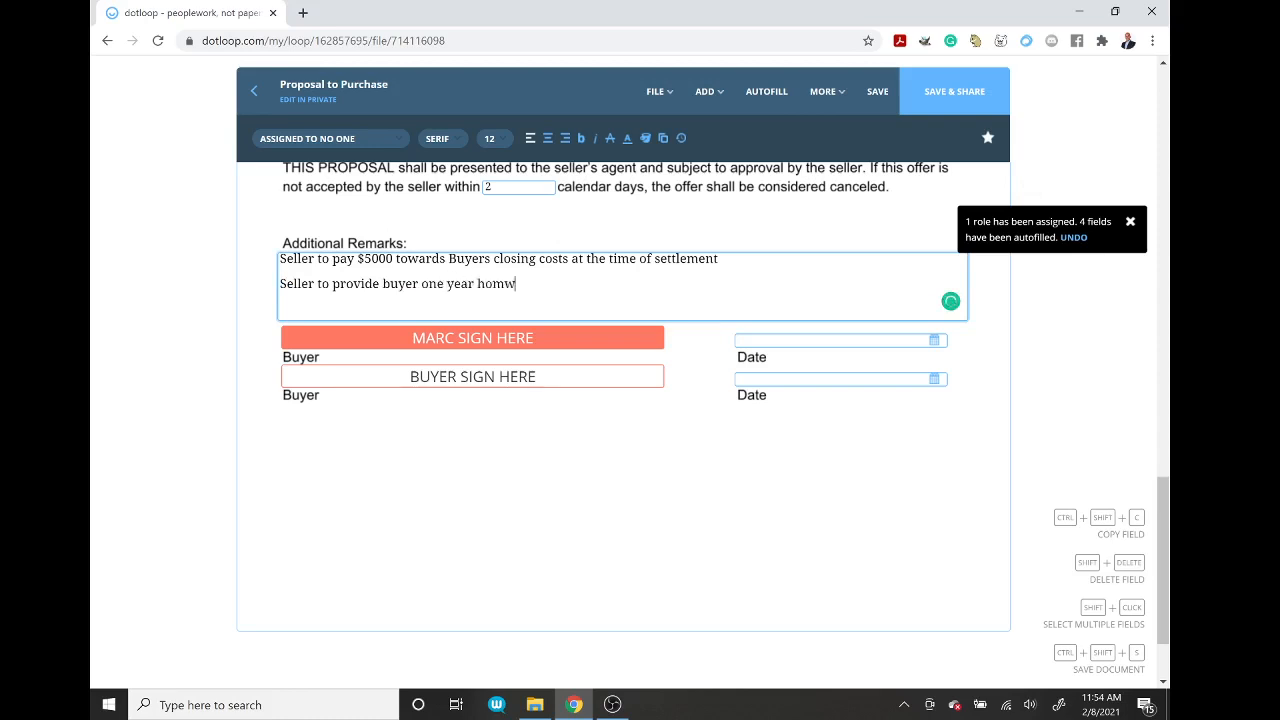
pyautogui.press('BackSpace')
pyautogui.write('e warranty at time of settleme')
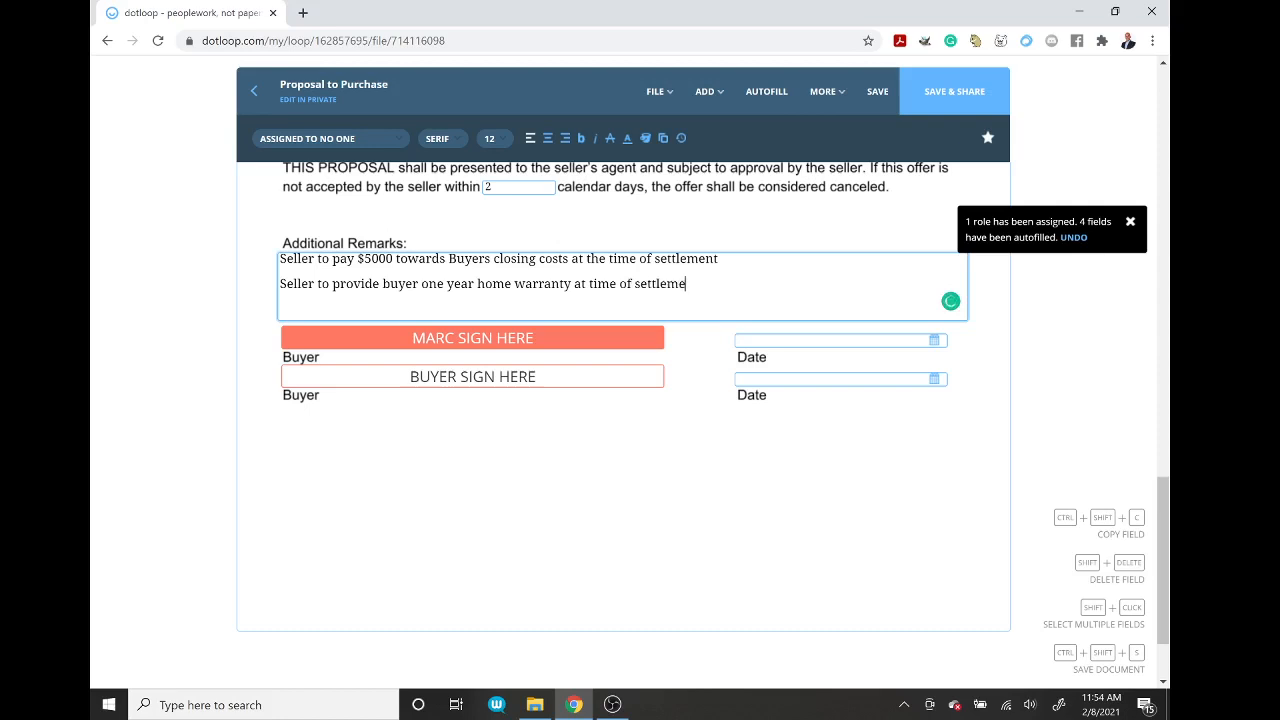
pyautogui.write('nt.')
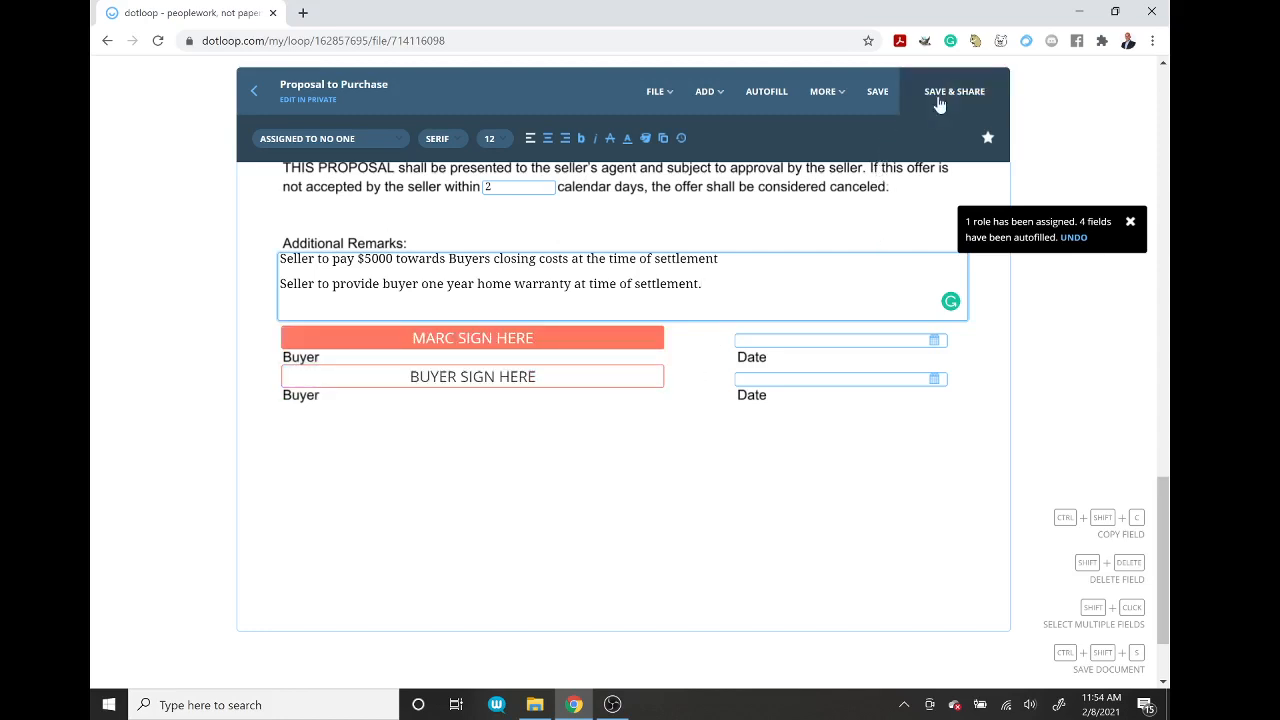
# Step: Save the Proposal to Purchase, review its Save & Share access options, then close without sharing
pyautogui.click(876, 95)
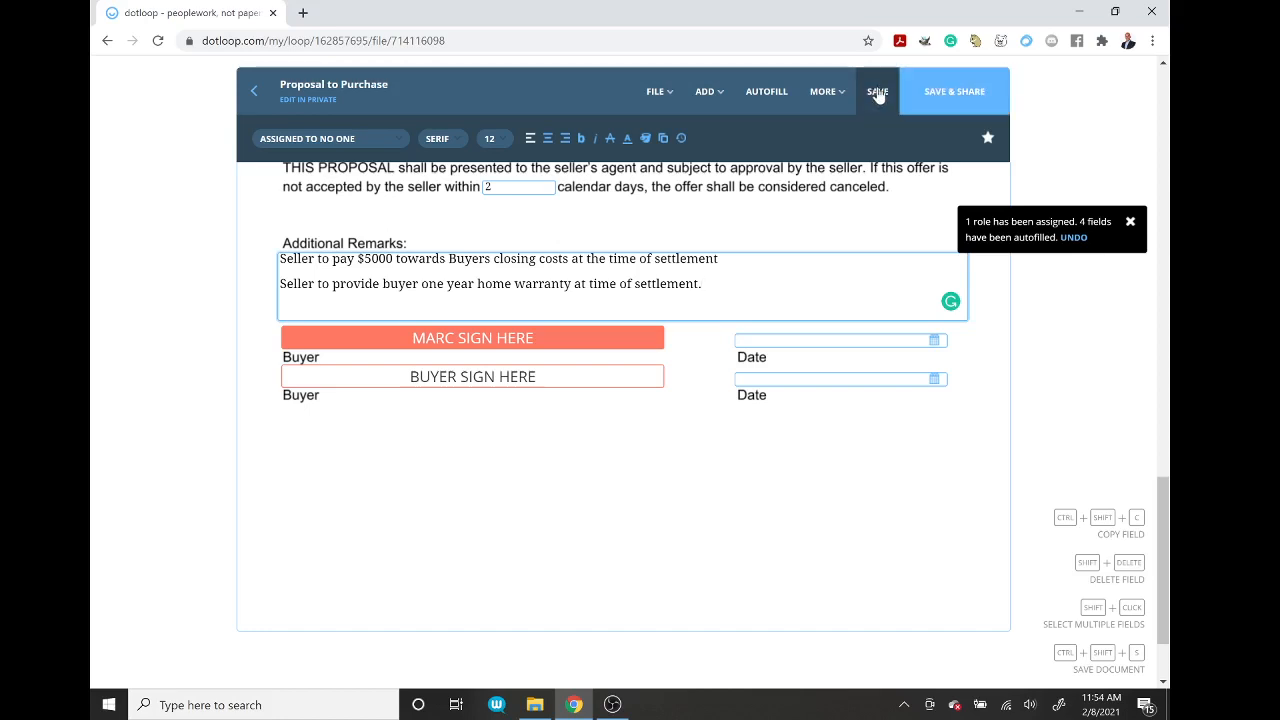
pyautogui.click(938, 94)
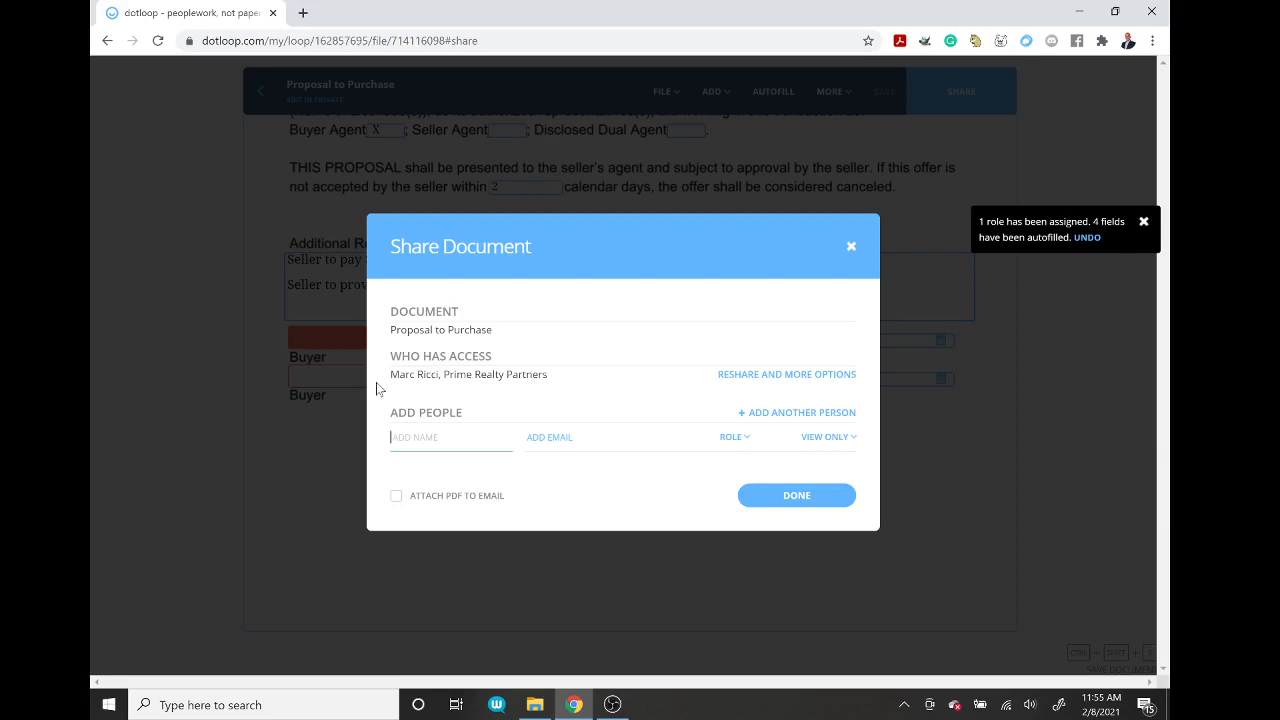
pyautogui.click(846, 378)
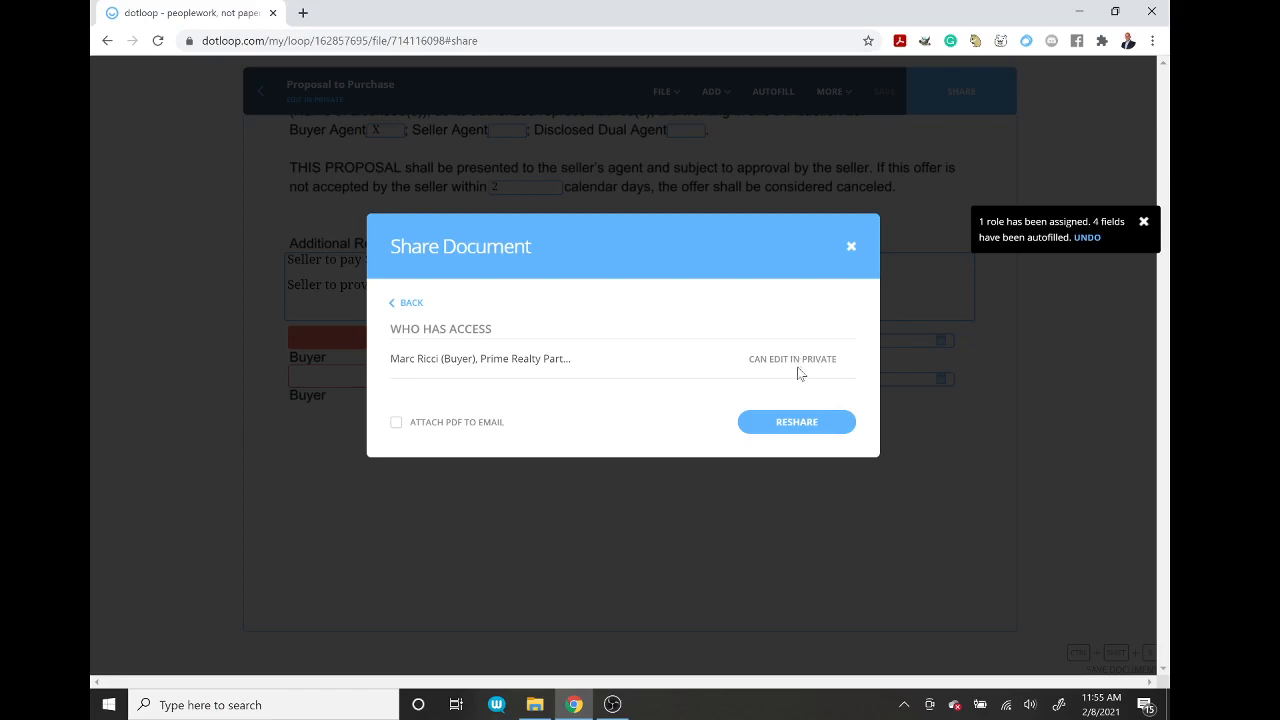
pyautogui.click(851, 247)
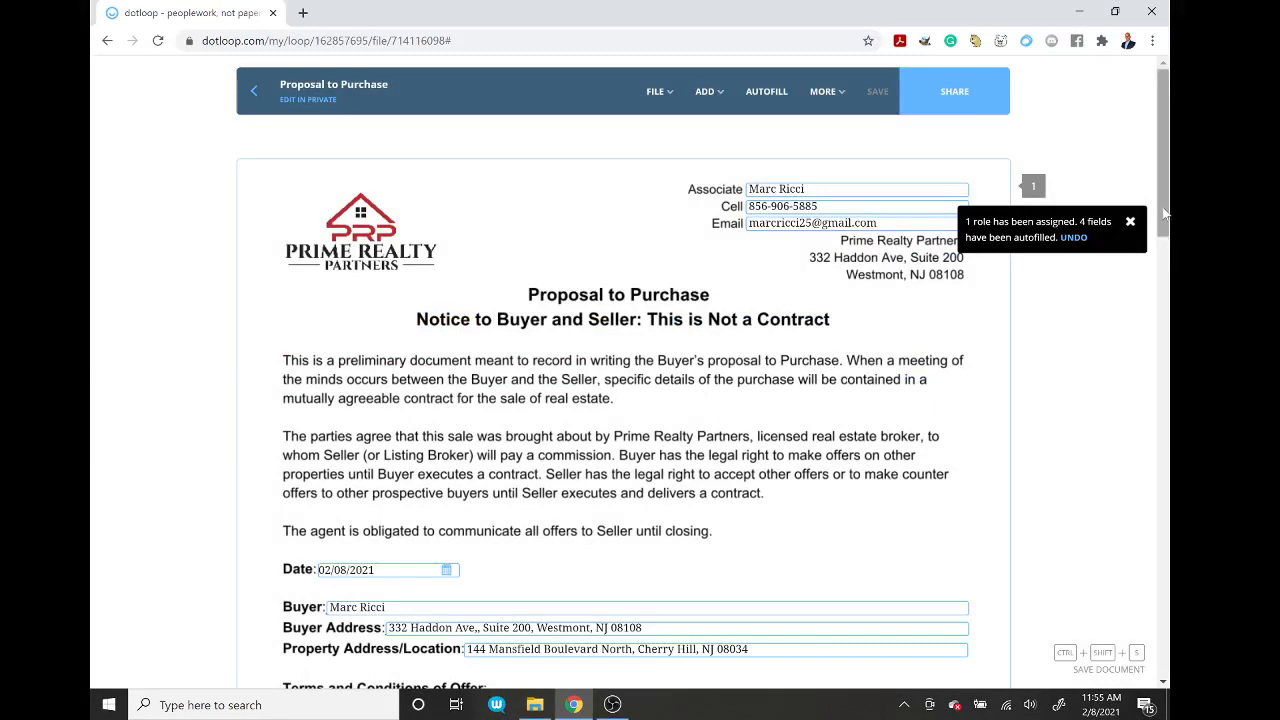
pyautogui.moveTo(1165, 215)
pyautogui.mouseDown()
pyautogui.moveTo(1168, 230)
pyautogui.moveTo(1167, 212)
pyautogui.mouseUp()
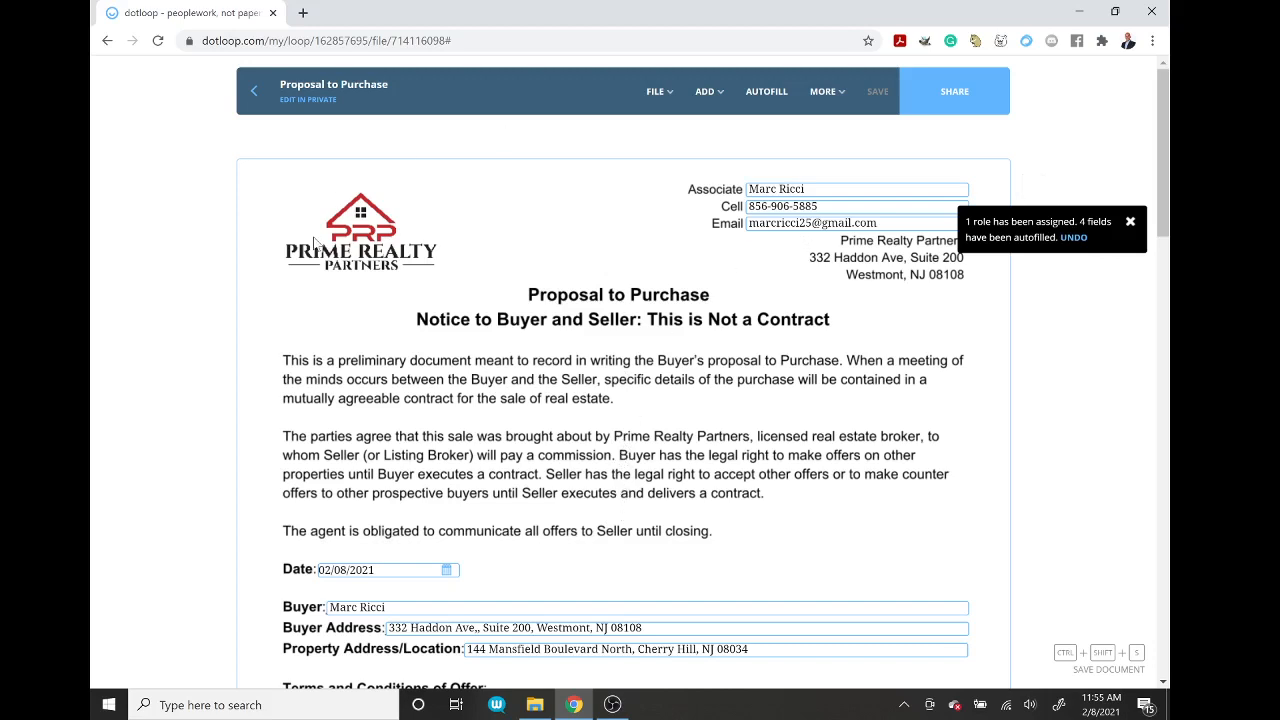
pyautogui.click(257, 94)
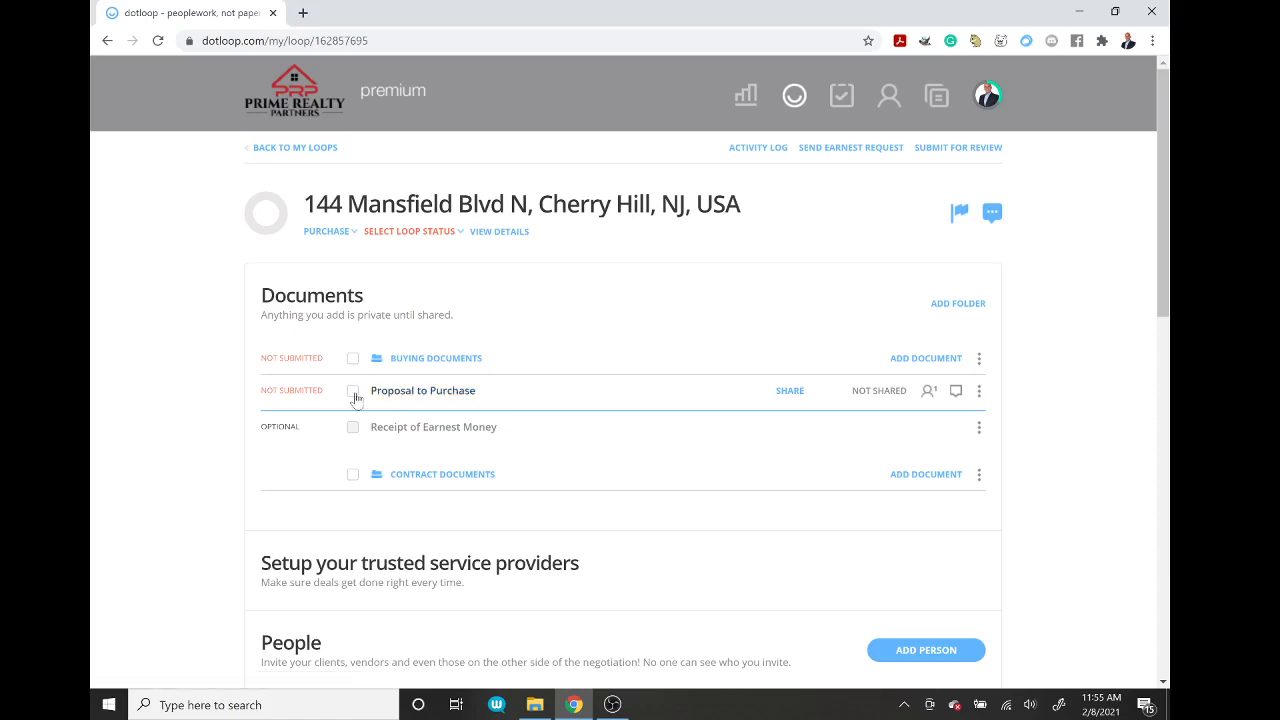
# Step: Check Proposal to Purchase in the documents list, open Share for it, and close without sharing
pyautogui.click(353, 392)
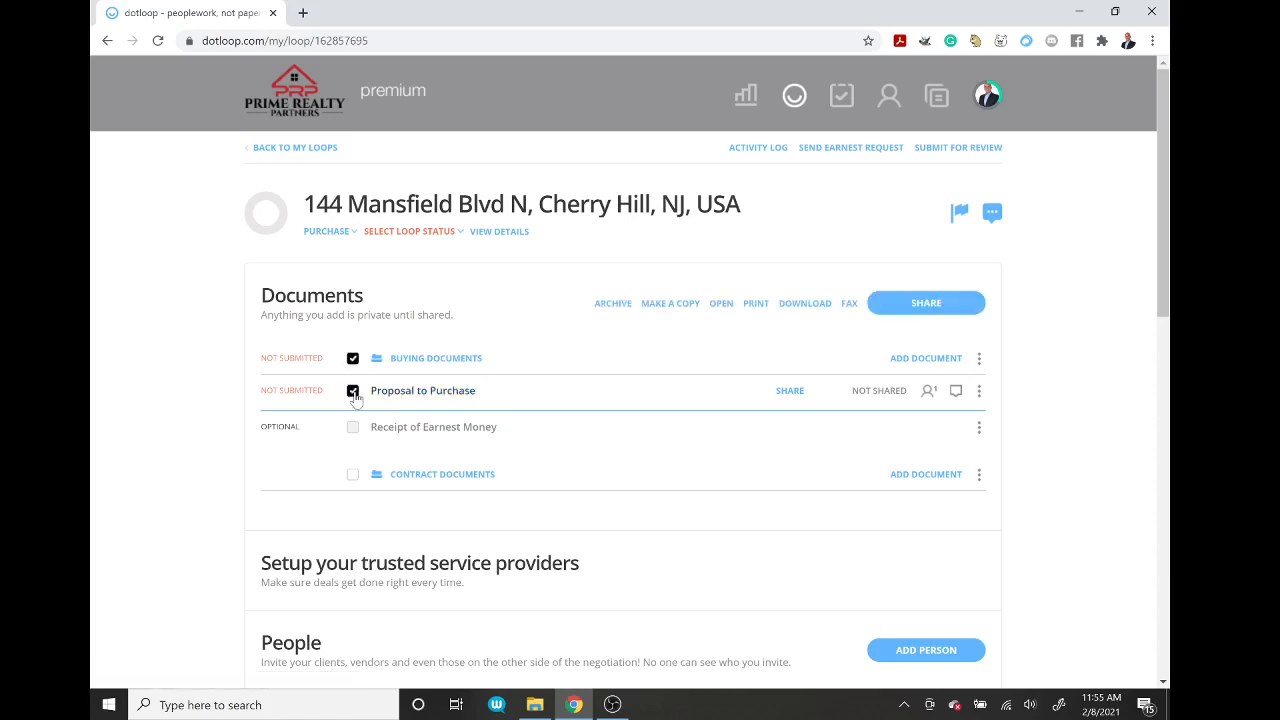
pyautogui.click(940, 306)
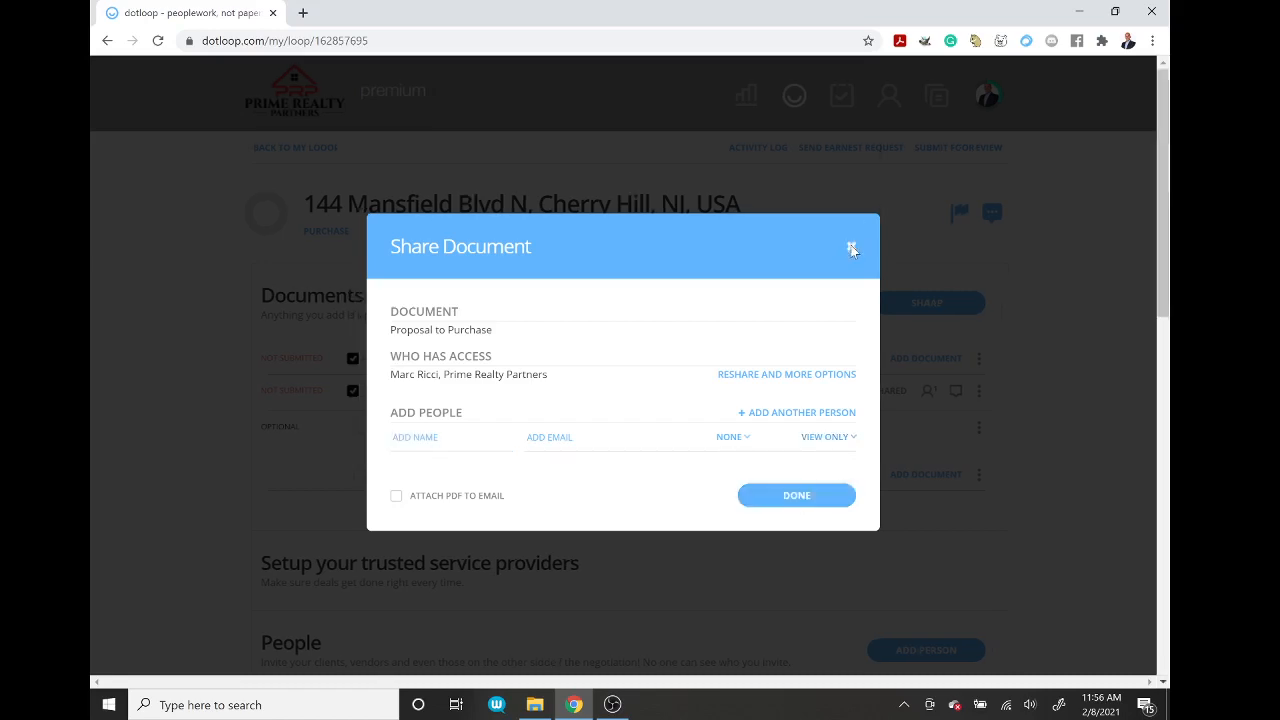
pyautogui.click(851, 243)
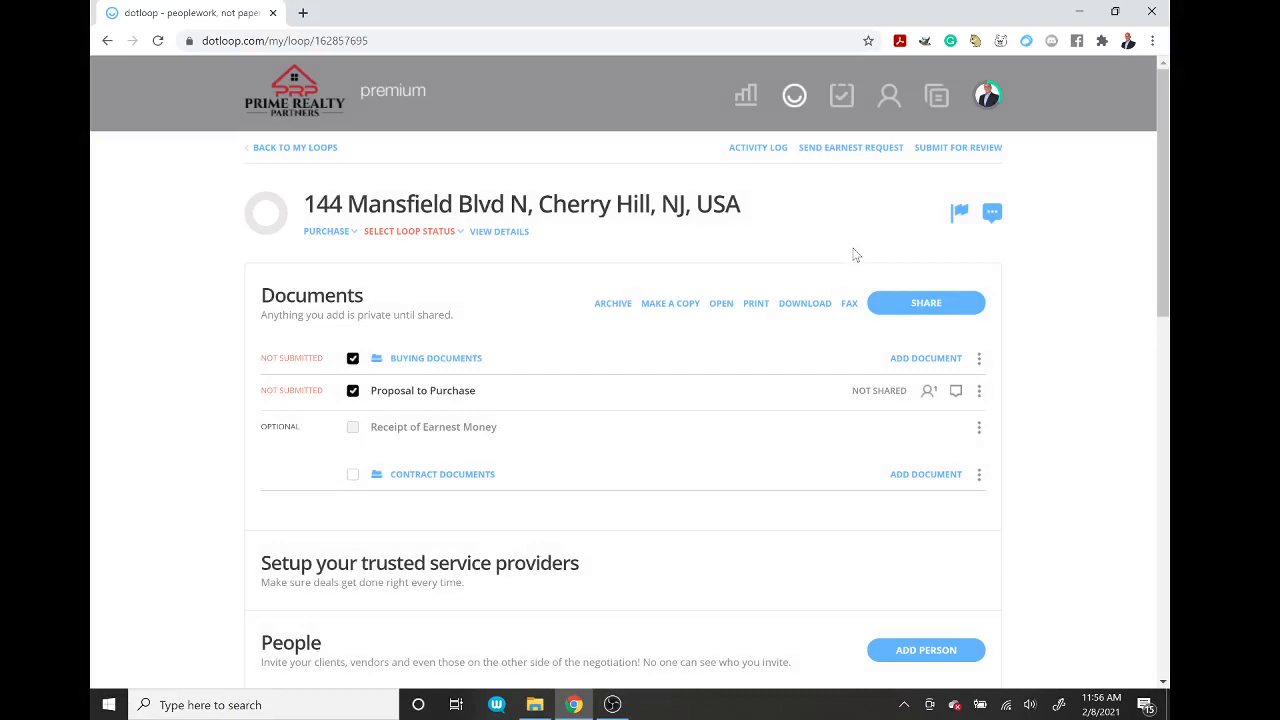